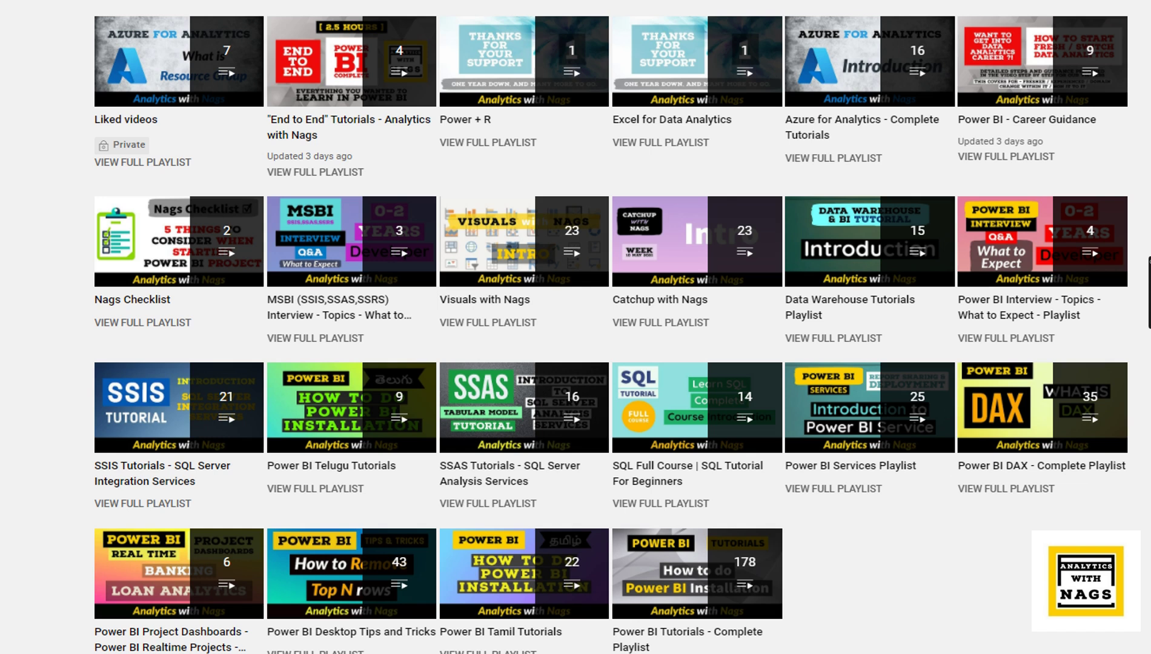
Exit the slideshow back to Normal view of the three-slide Power BI release deck
{"action": "key", "text": "Escape"}
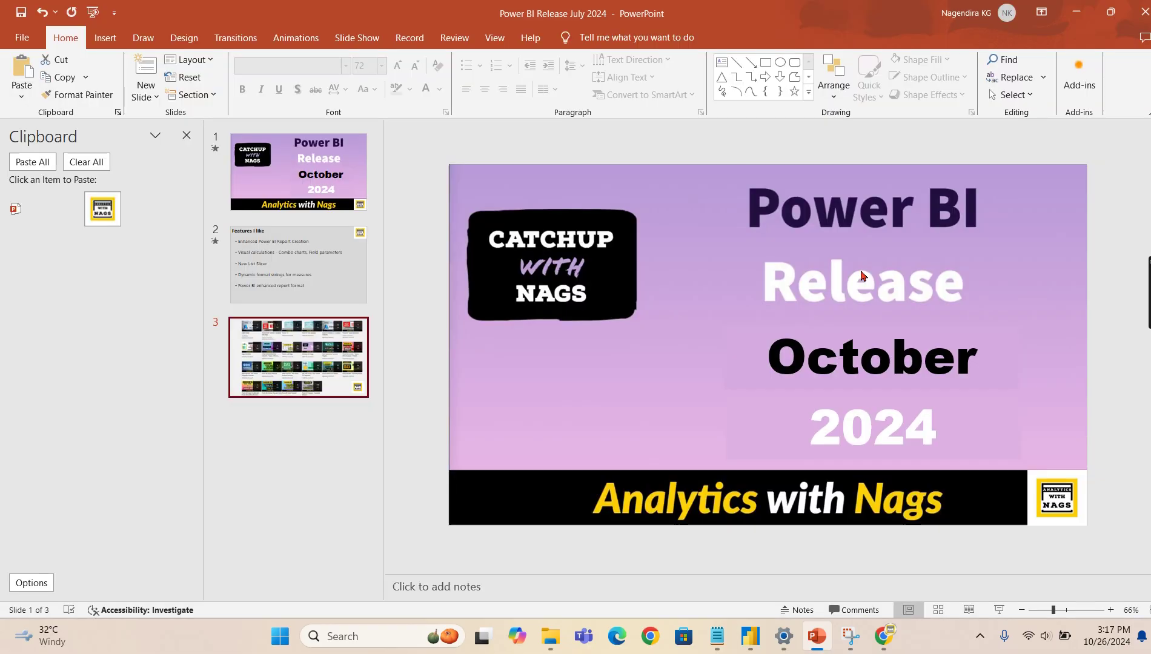
Bring the Power BI October 2024 feature summary article forward and skim its contents list
{"action": "left_click", "coordinate": [892, 636]}
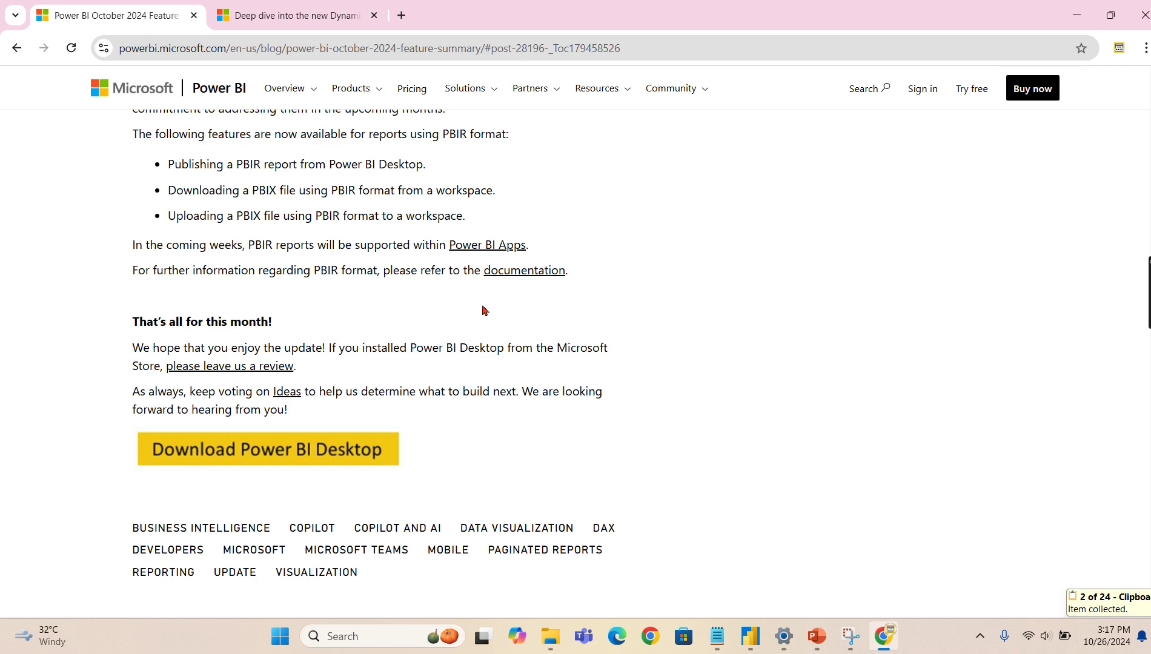
{"action": "scroll", "coordinate": [994, 387], "scroll_direction": "up", "scroll_amount": 8}
{"action": "scroll", "coordinate": [388, 364], "scroll_direction": "down", "scroll_amount": 20}
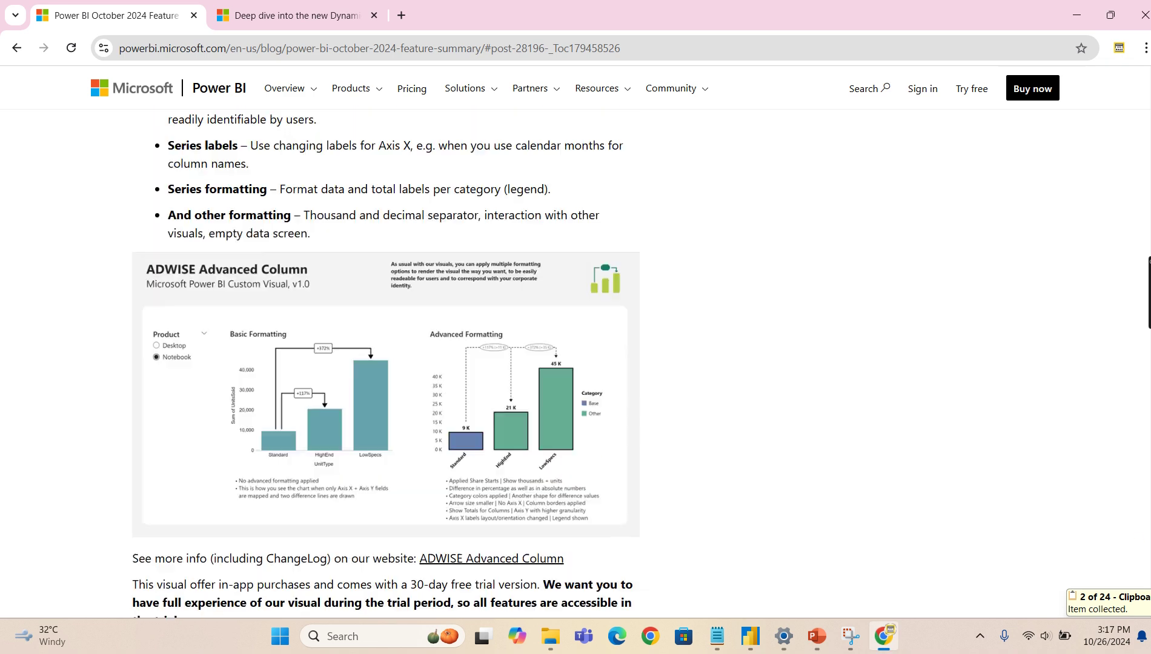
{"action": "scroll", "coordinate": [388, 364], "scroll_direction": "down", "scroll_amount": 20}
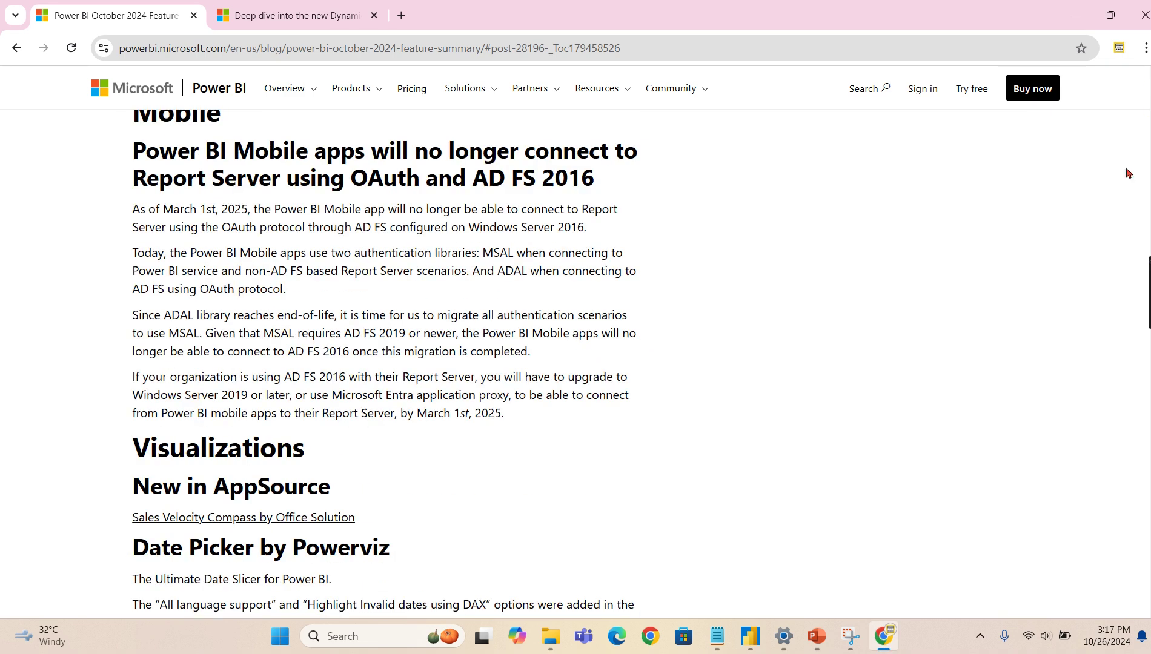
{"action": "scroll", "coordinate": [387, 363], "scroll_direction": "up", "scroll_amount": 7}
{"action": "scroll", "coordinate": [388, 376], "scroll_direction": "up", "scroll_amount": 20}
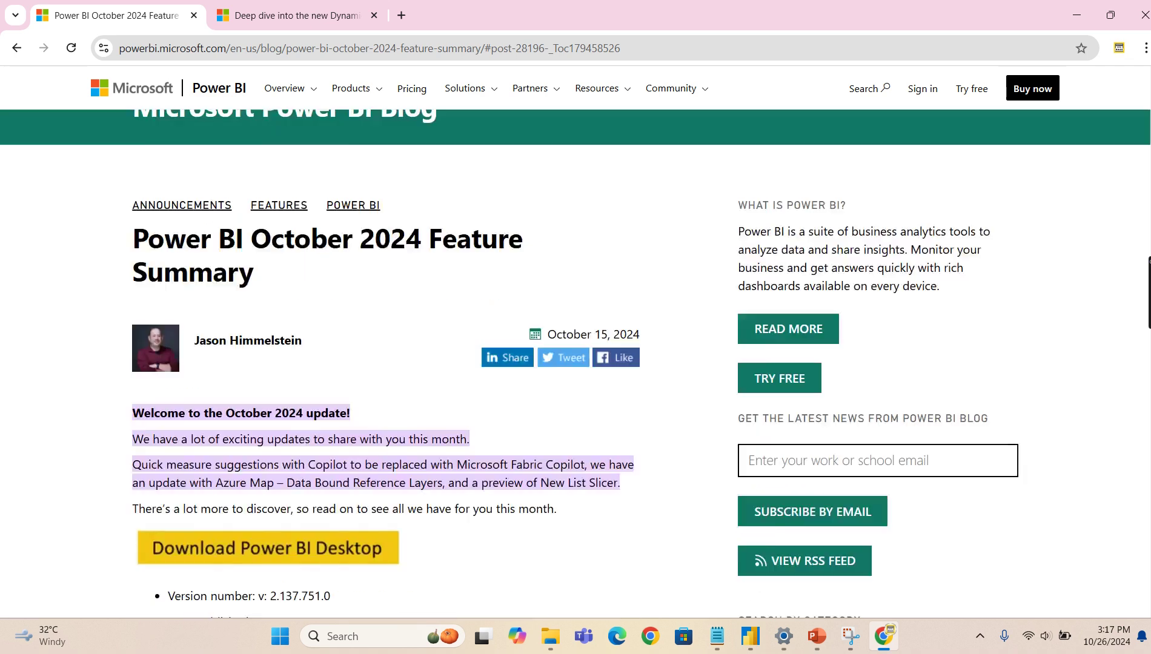
{"action": "scroll", "coordinate": [388, 376], "scroll_direction": "down", "scroll_amount": 6}
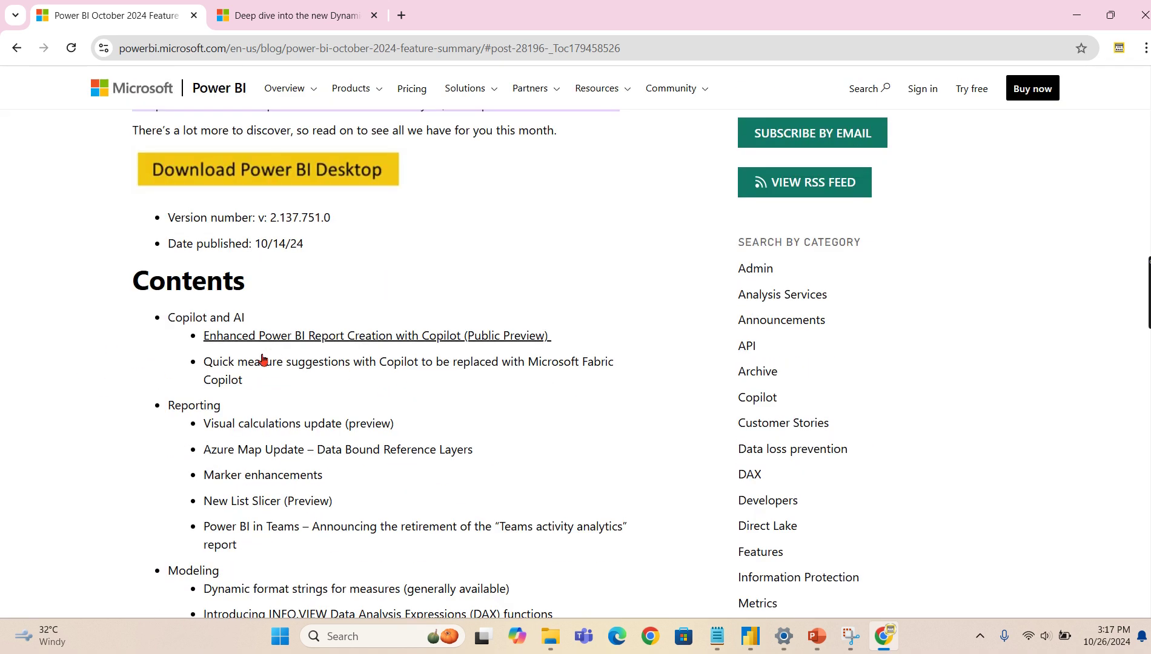
Jump to Enhanced Power BI Report Creation with Copilot and read through the Quick measure changes
{"action": "left_click", "coordinate": [301, 336]}
{"action": "scroll", "coordinate": [339, 255], "scroll_direction": "up", "scroll_amount": 3}
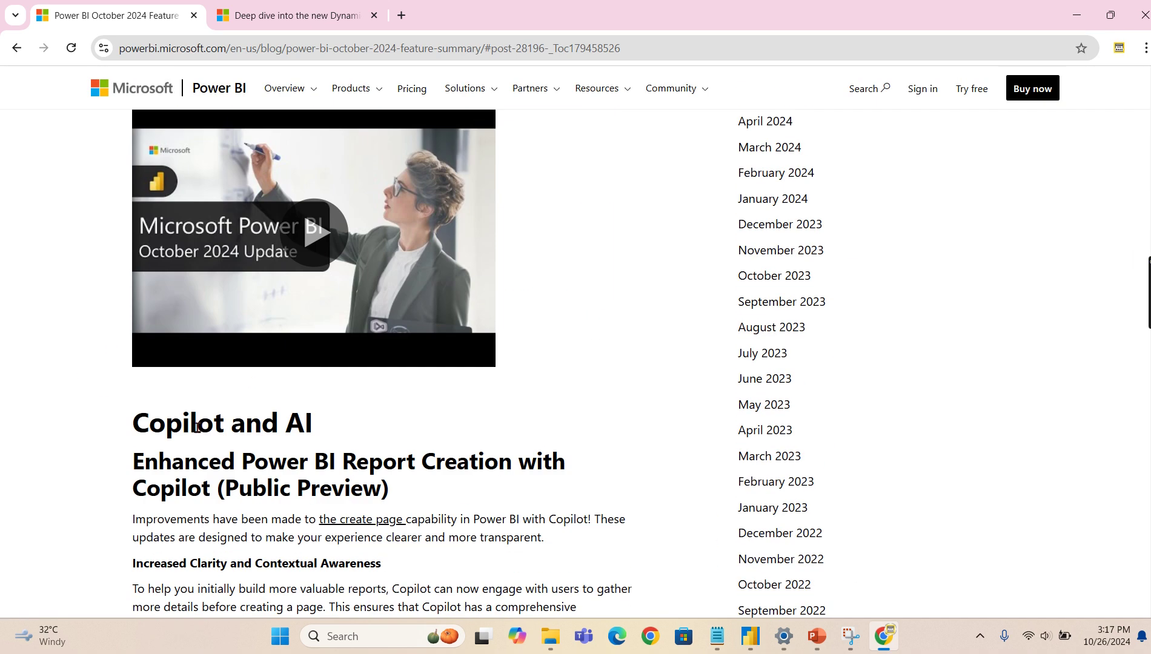
{"action": "scroll", "coordinate": [542, 427], "scroll_direction": "down", "scroll_amount": 1}
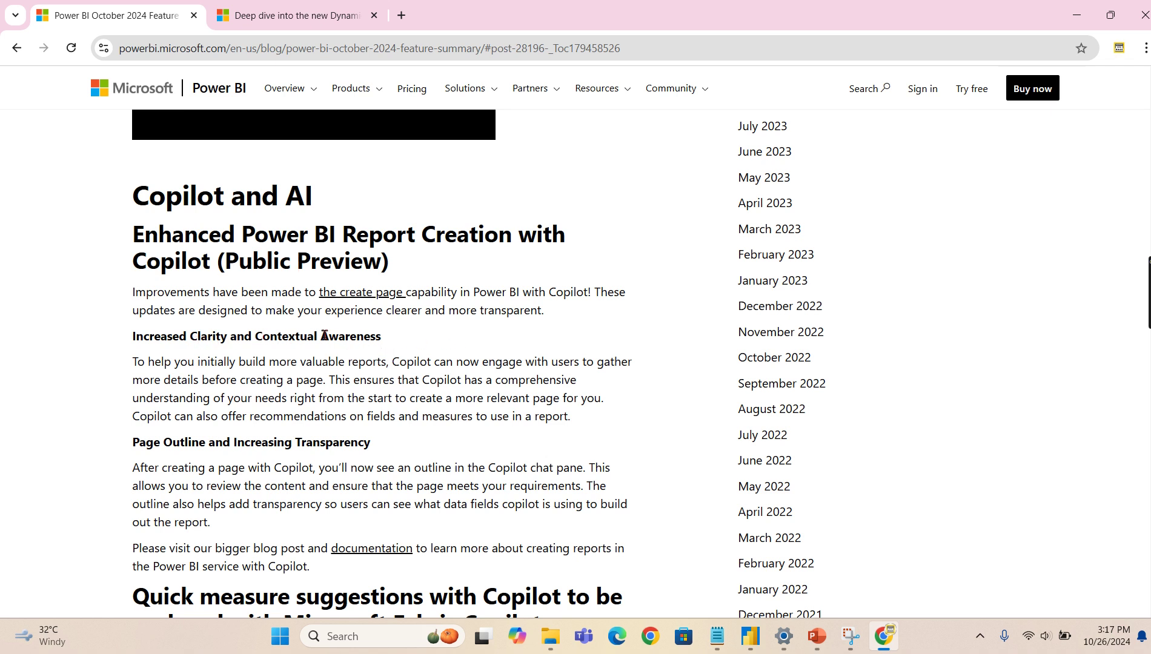
{"action": "scroll", "coordinate": [579, 500], "scroll_direction": "down", "scroll_amount": 5}
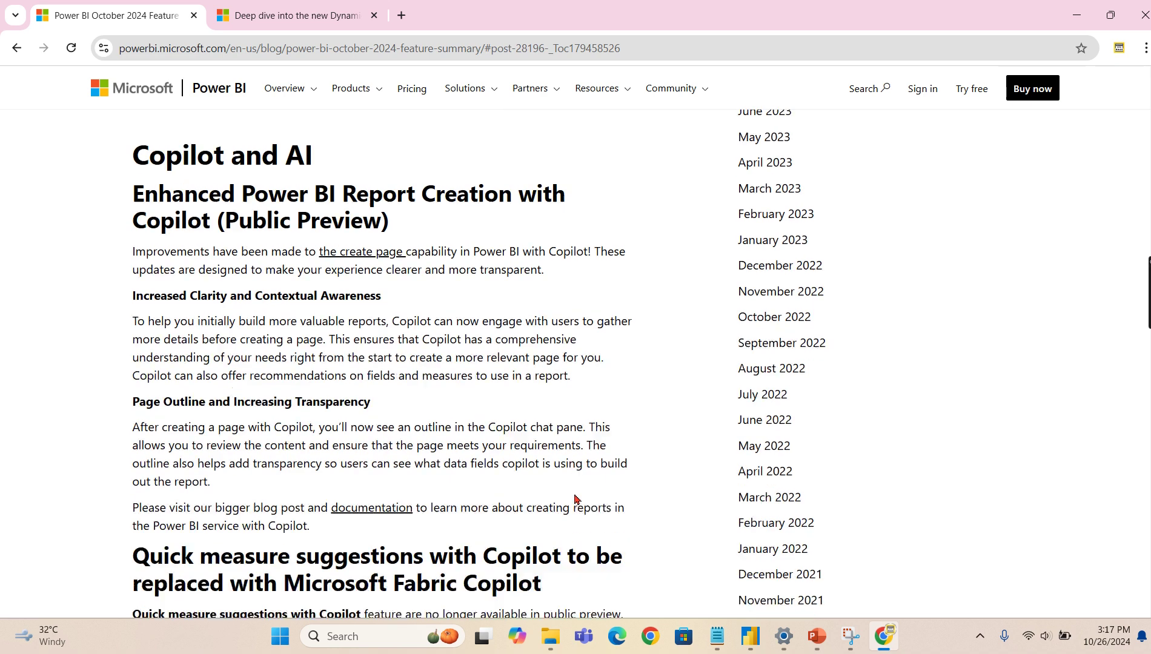
{"action": "scroll", "coordinate": [502, 468], "scroll_direction": "down", "scroll_amount": 5}
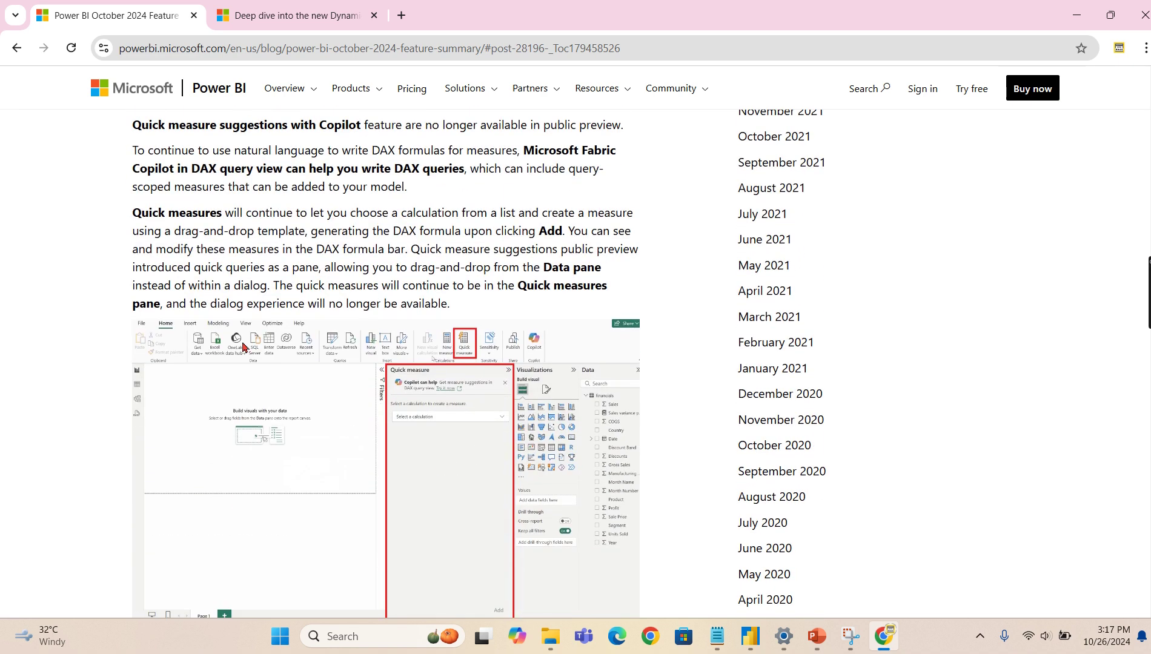
{"action": "scroll", "coordinate": [213, 257], "scroll_direction": "up", "scroll_amount": 4}
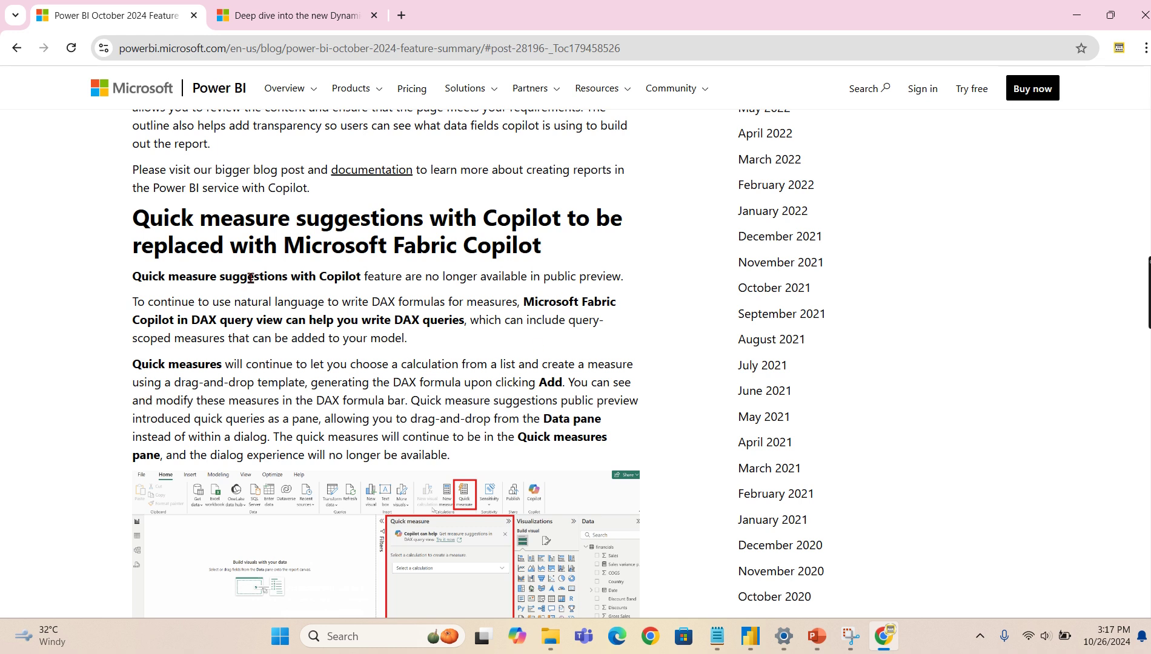
{"action": "scroll", "coordinate": [441, 484], "scroll_direction": "down", "scroll_amount": 3}
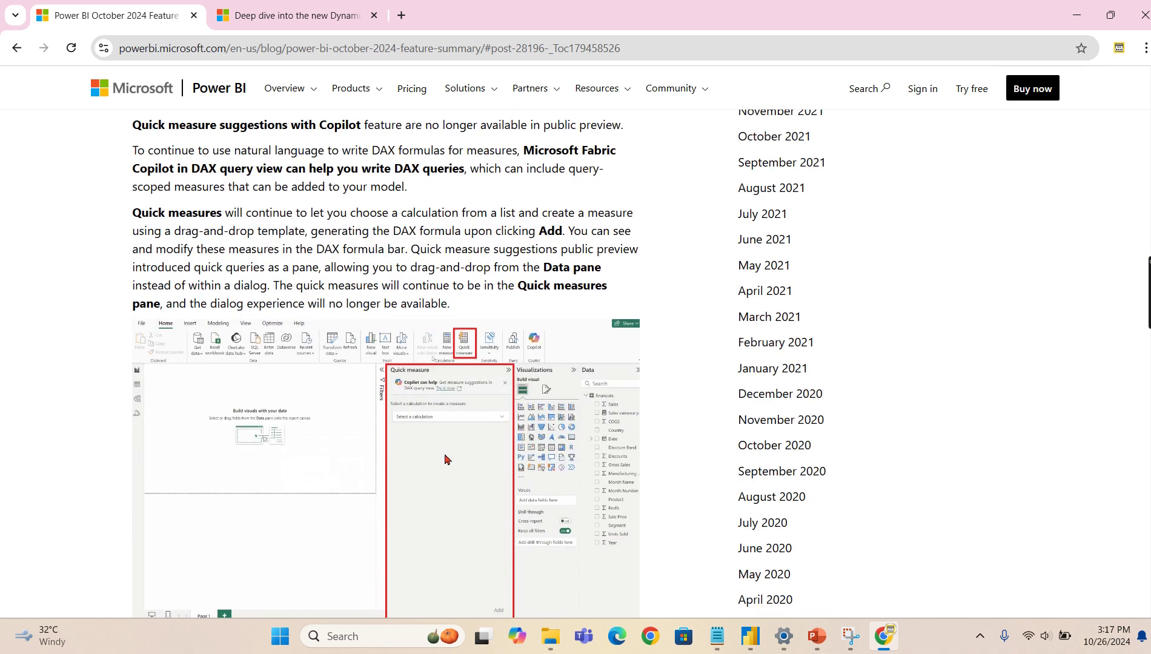
{"action": "scroll", "coordinate": [445, 459], "scroll_direction": "down", "scroll_amount": 8}
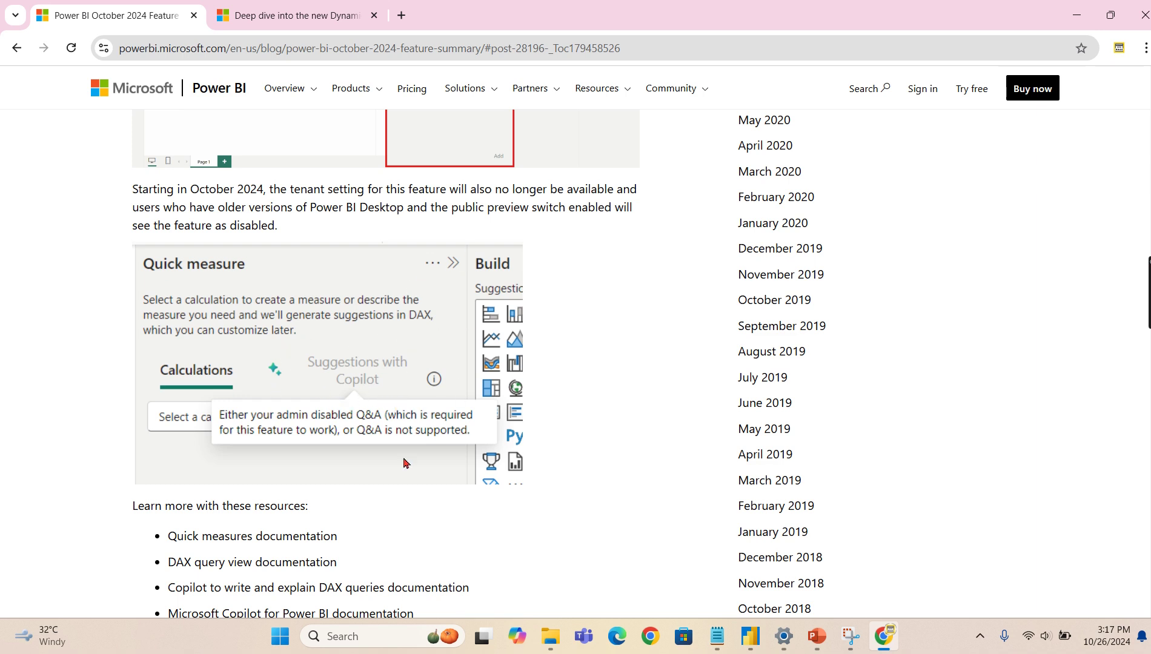
{"action": "scroll", "coordinate": [569, 506], "scroll_direction": "down", "scroll_amount": 3}
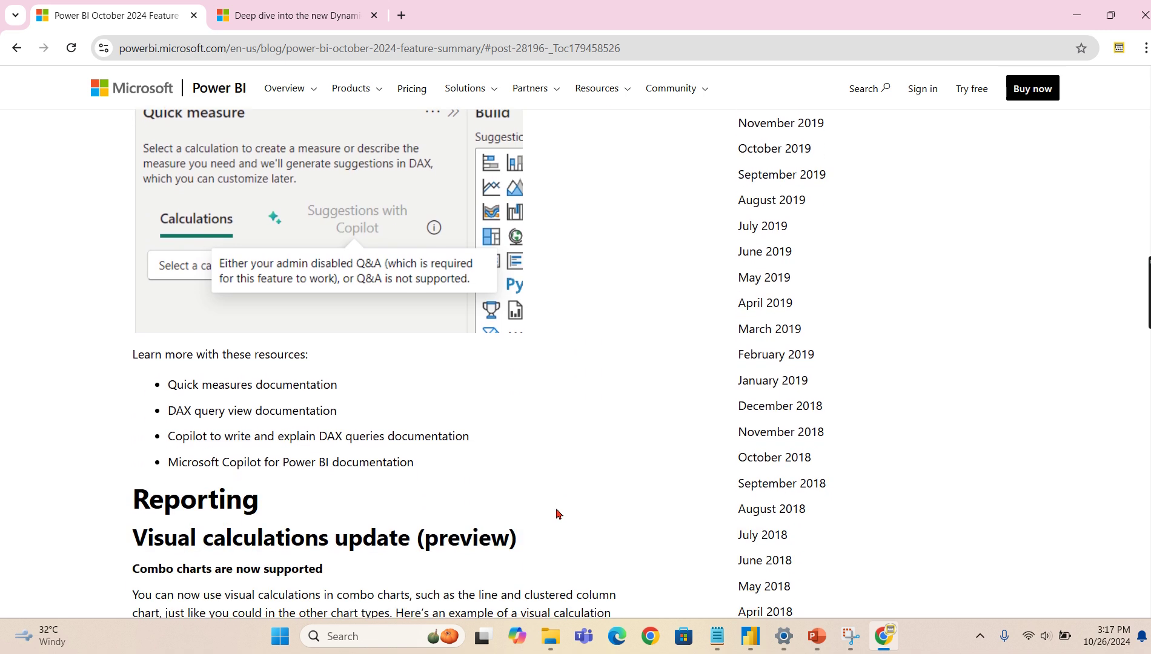
Scroll past the Azure Map updates, briefly zooming the article to 125% and back to 100%
{"action": "scroll", "coordinate": [547, 509], "scroll_direction": "down", "scroll_amount": 1}
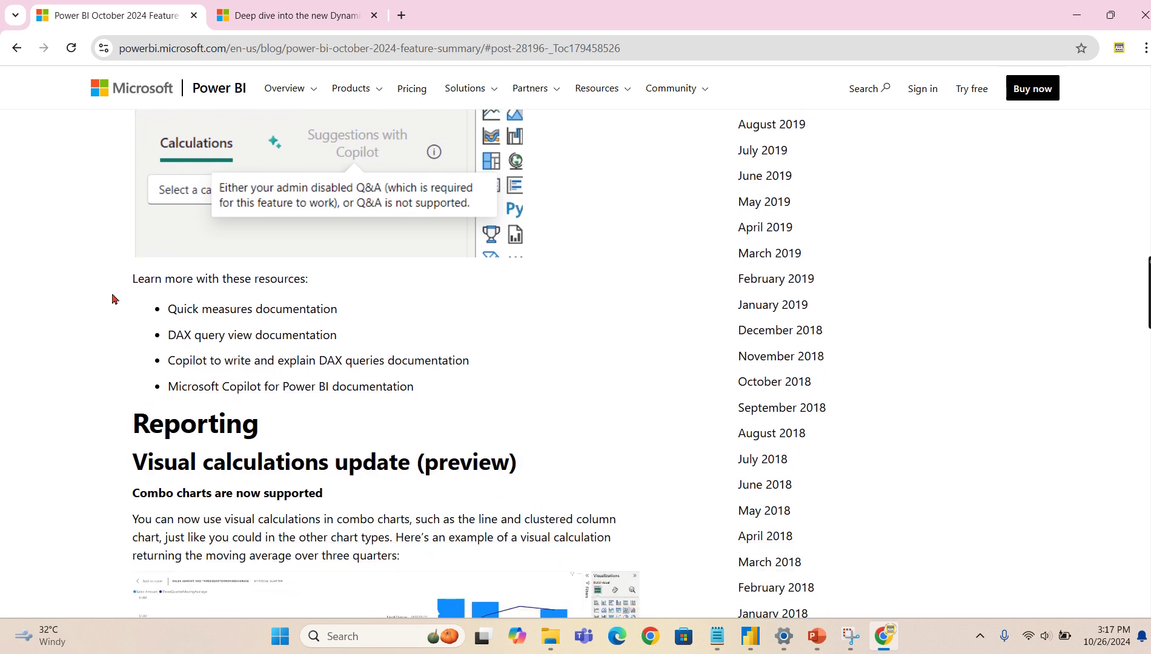
{"action": "scroll", "coordinate": [550, 432], "scroll_direction": "down", "scroll_amount": 2}
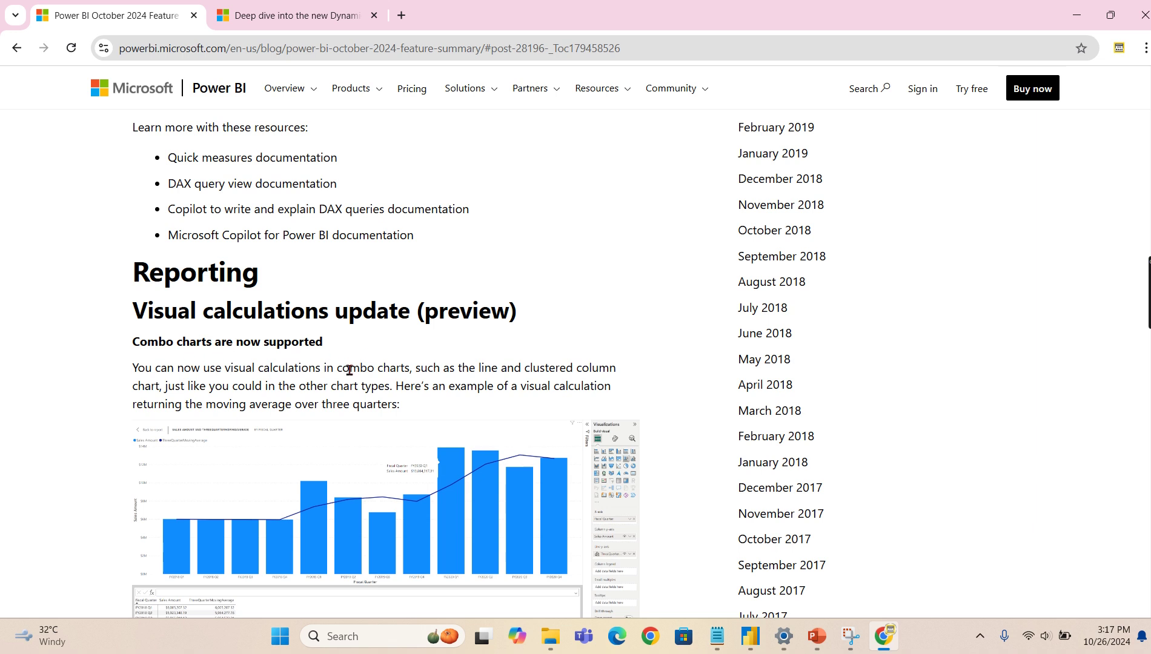
{"action": "scroll", "coordinate": [324, 401], "scroll_direction": "down", "scroll_amount": 5}
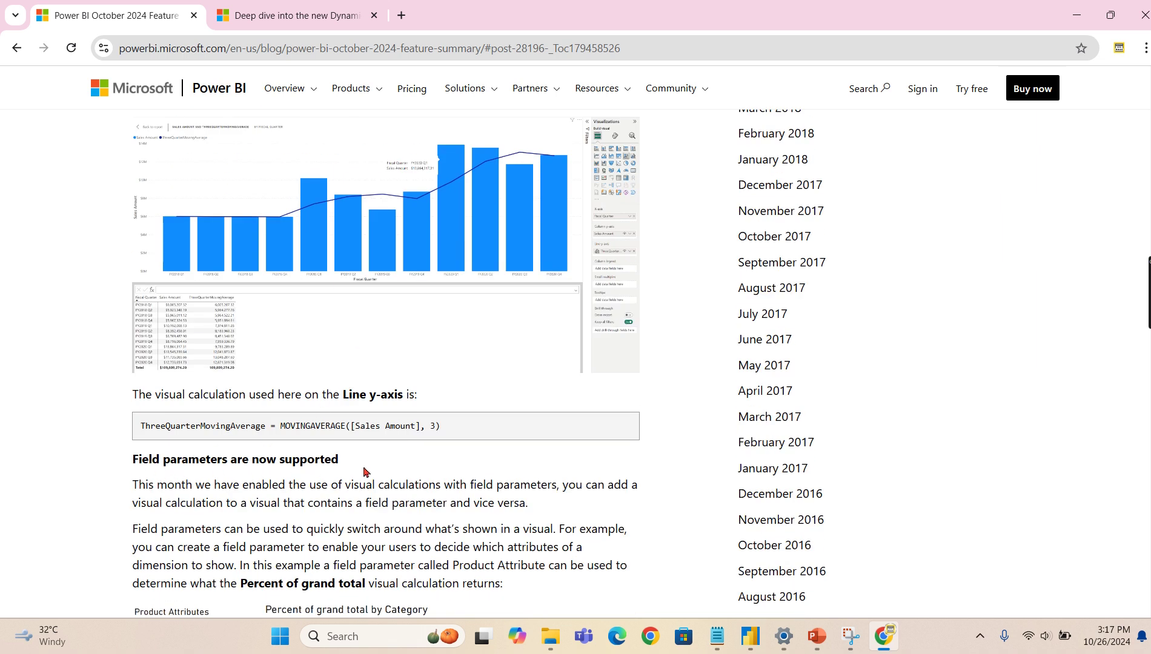
{"action": "scroll", "coordinate": [366, 450], "scroll_direction": "up", "scroll_amount": 3}
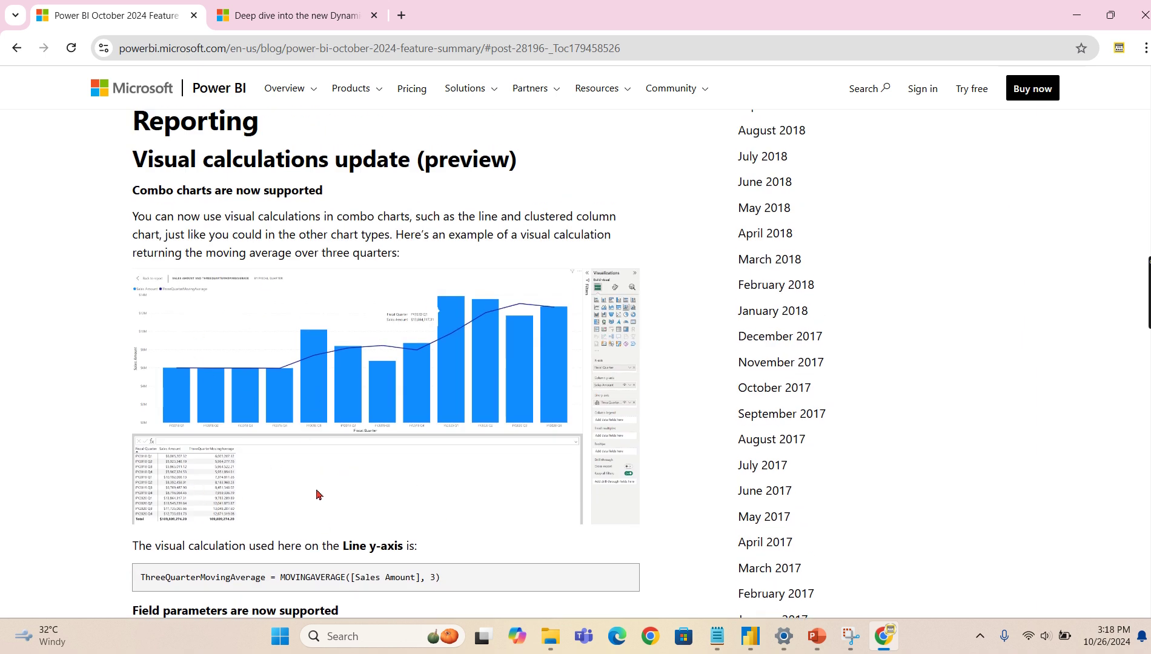
{"action": "scroll", "coordinate": [238, 564], "scroll_direction": "down", "scroll_amount": 3}
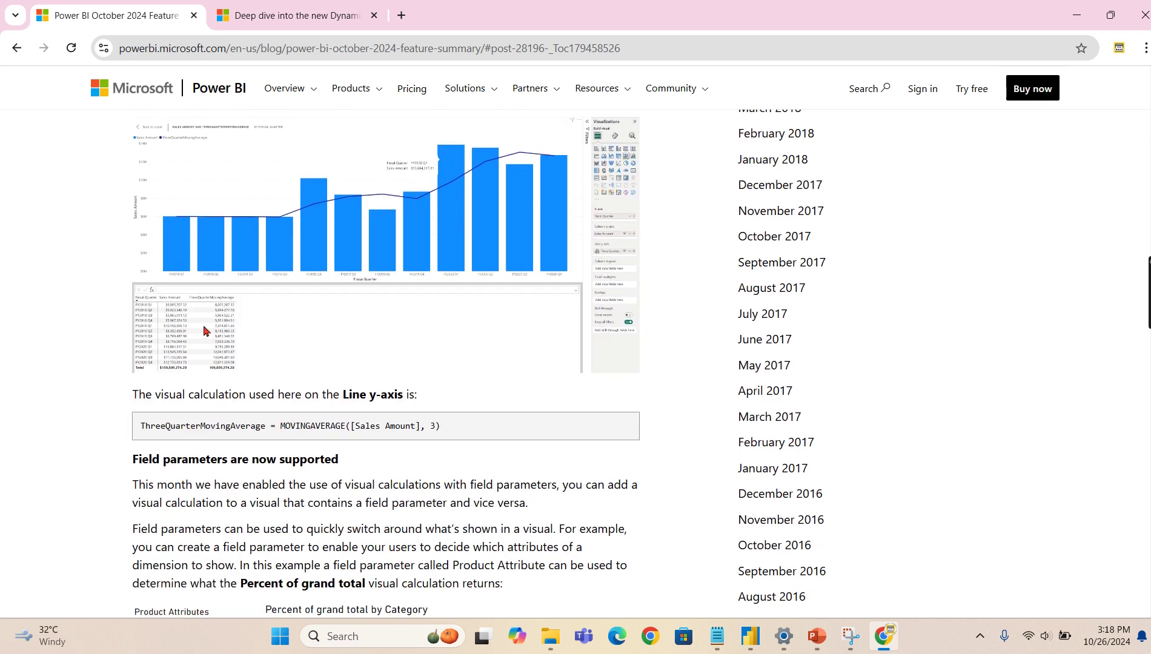
{"action": "key", "text": "ctrl+plus"}
{"action": "key", "text": "ctrl+plus"}
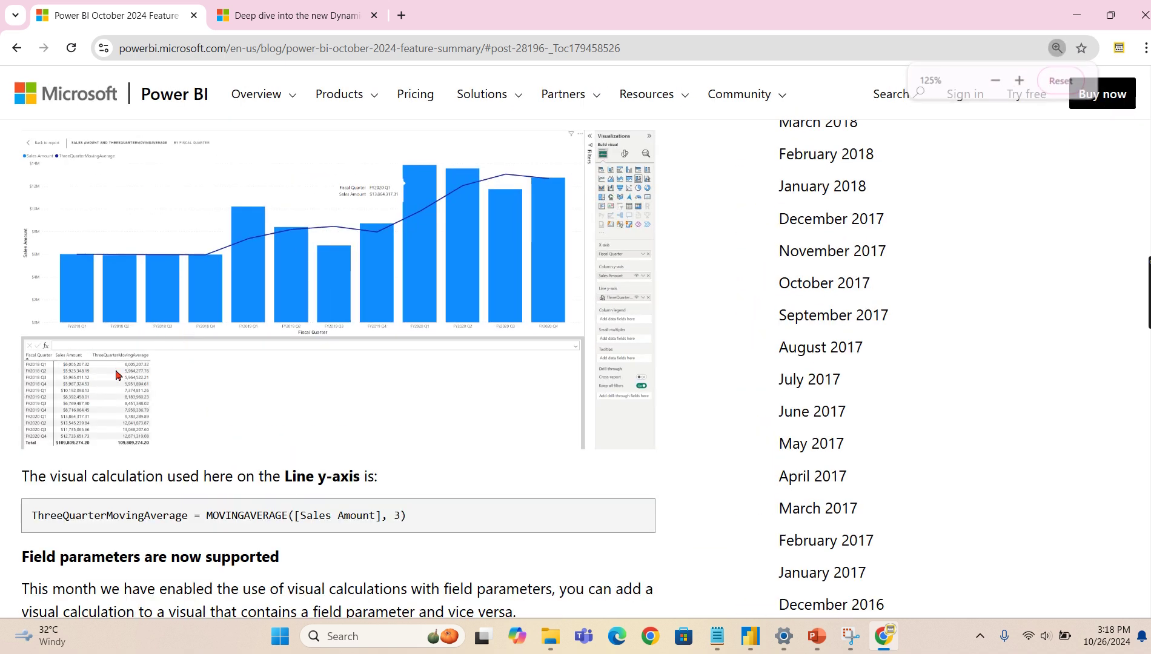
{"action": "key", "text": "ctrl+minus"}
{"action": "key", "text": "ctrl+minus"}
{"action": "key", "text": "ctrl+minus"}
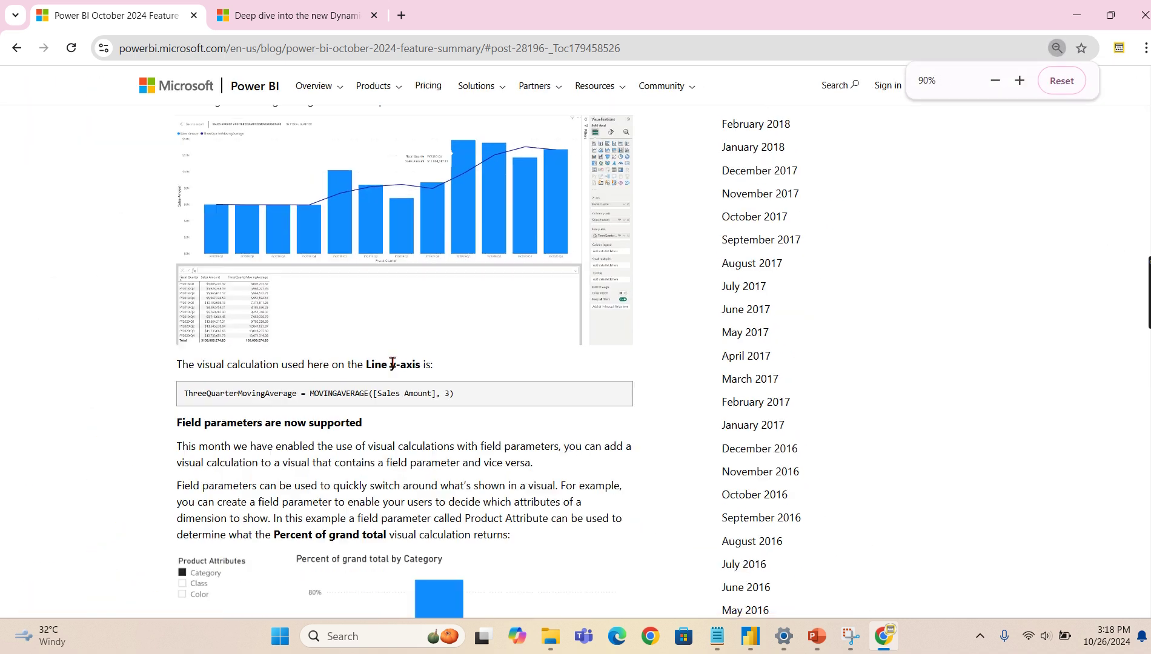
Reach the New List Slicer (Preview) heading and highlight its text
{"action": "scroll", "coordinate": [367, 424], "scroll_direction": "up", "scroll_amount": 4}
{"action": "scroll", "coordinate": [367, 424], "scroll_direction": "down", "scroll_amount": 20}
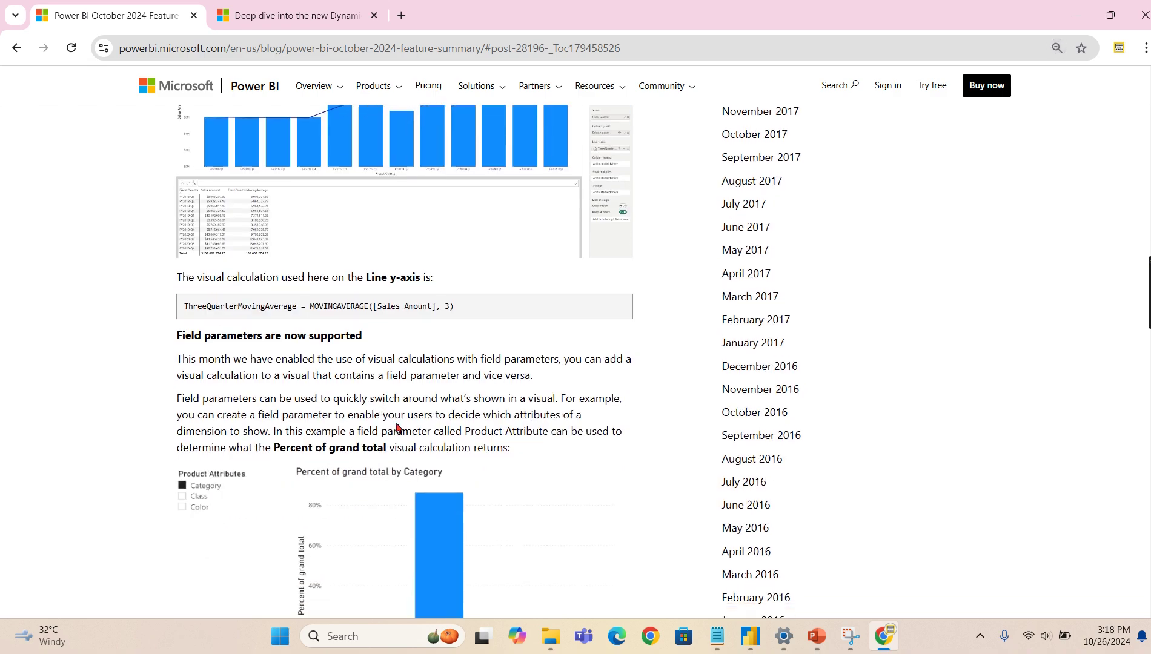
{"action": "scroll", "coordinate": [403, 422], "scroll_direction": "down", "scroll_amount": 20}
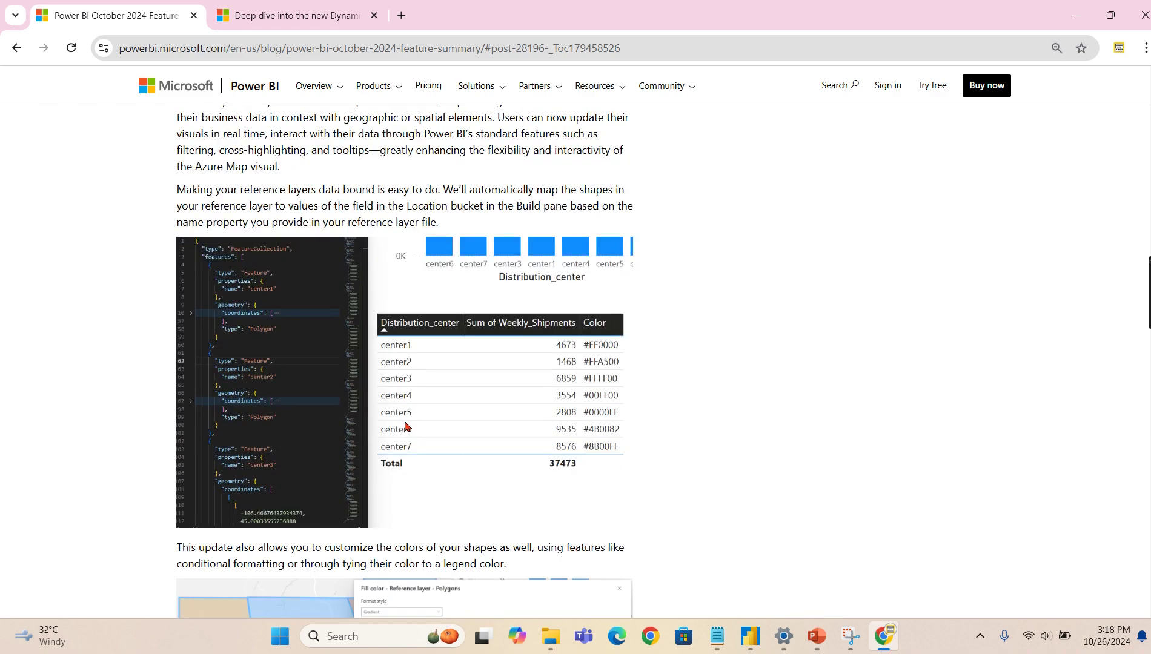
{"action": "scroll", "coordinate": [428, 437], "scroll_direction": "down", "scroll_amount": 20}
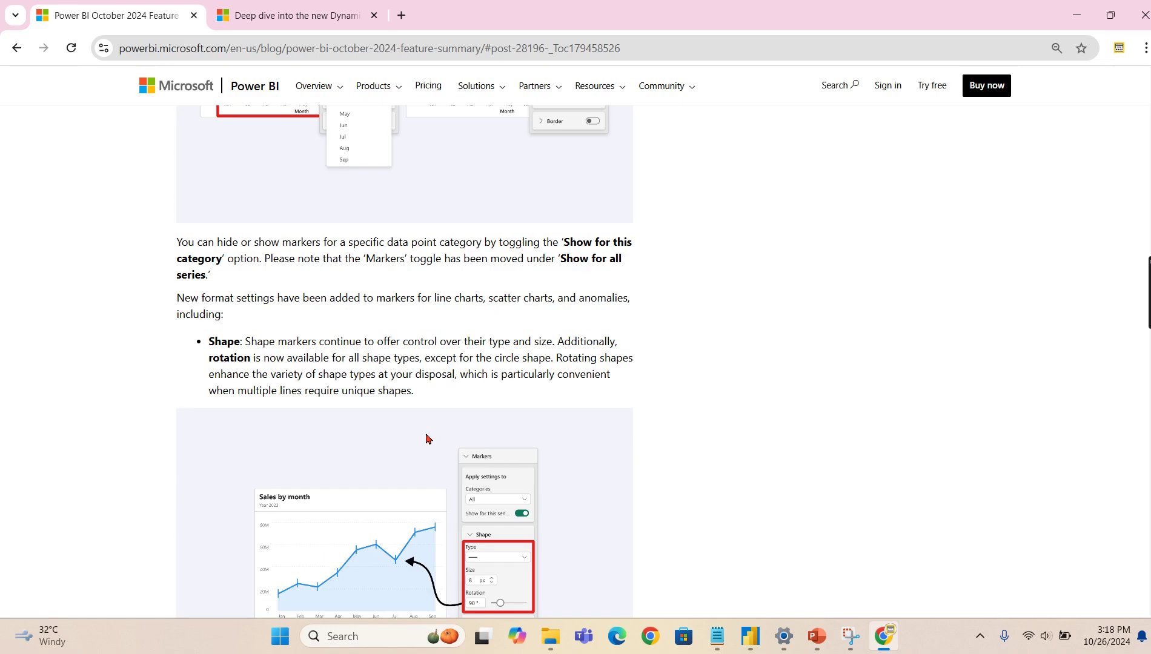
{"action": "scroll", "coordinate": [427, 437], "scroll_direction": "up", "scroll_amount": 5}
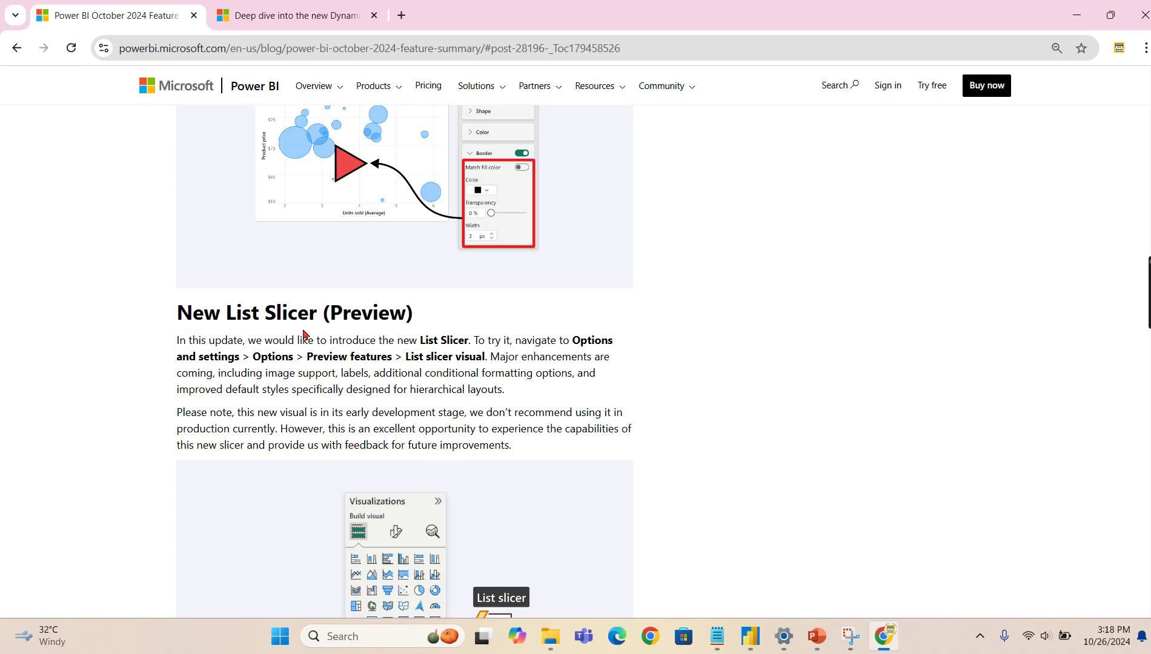
{"action": "left_click_drag", "start_coordinate": [185, 314], "coordinate": [333, 314]}
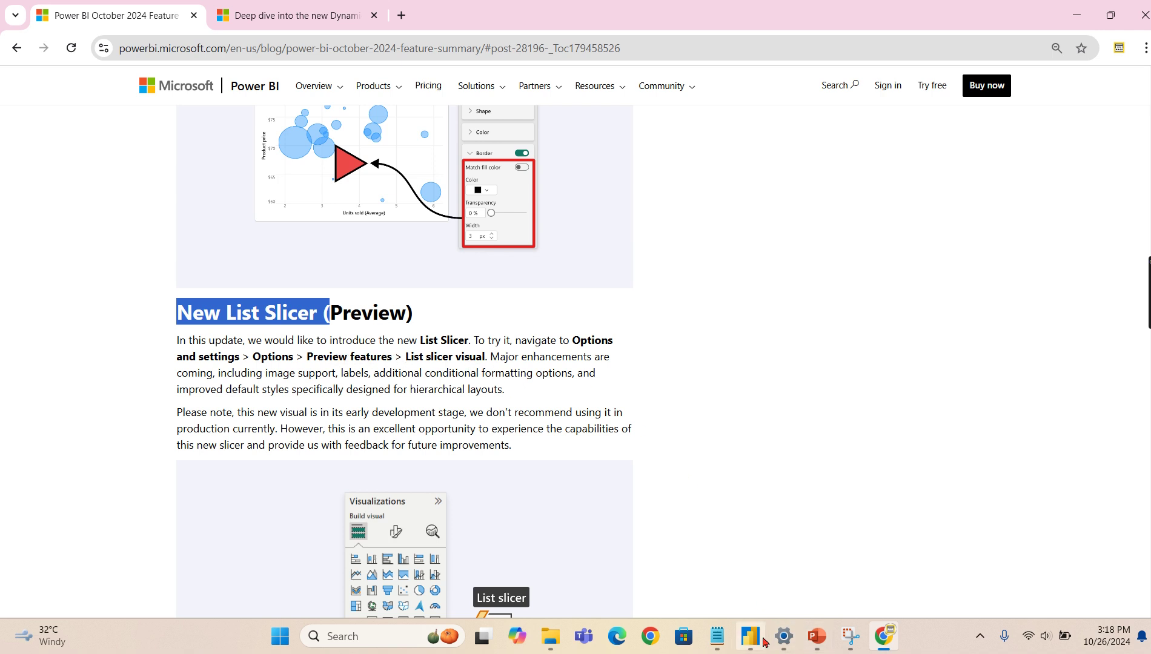
Switch to the End to End report window in Power BI Desktop
{"action": "mouse_move", "coordinate": [764, 641]}
{"action": "left_click", "coordinate": [759, 558]}
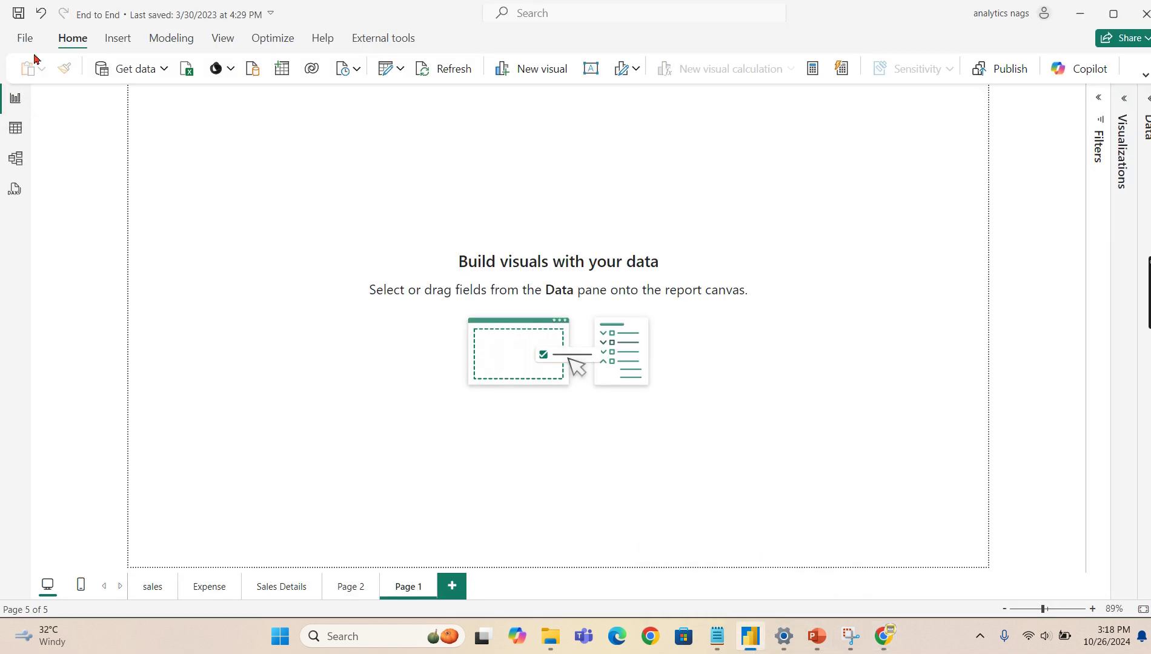
Enable the List slicer visual in Options > Preview features and acknowledge the restart notice
{"action": "left_click", "coordinate": [25, 36]}
{"action": "left_click", "coordinate": [72, 574]}
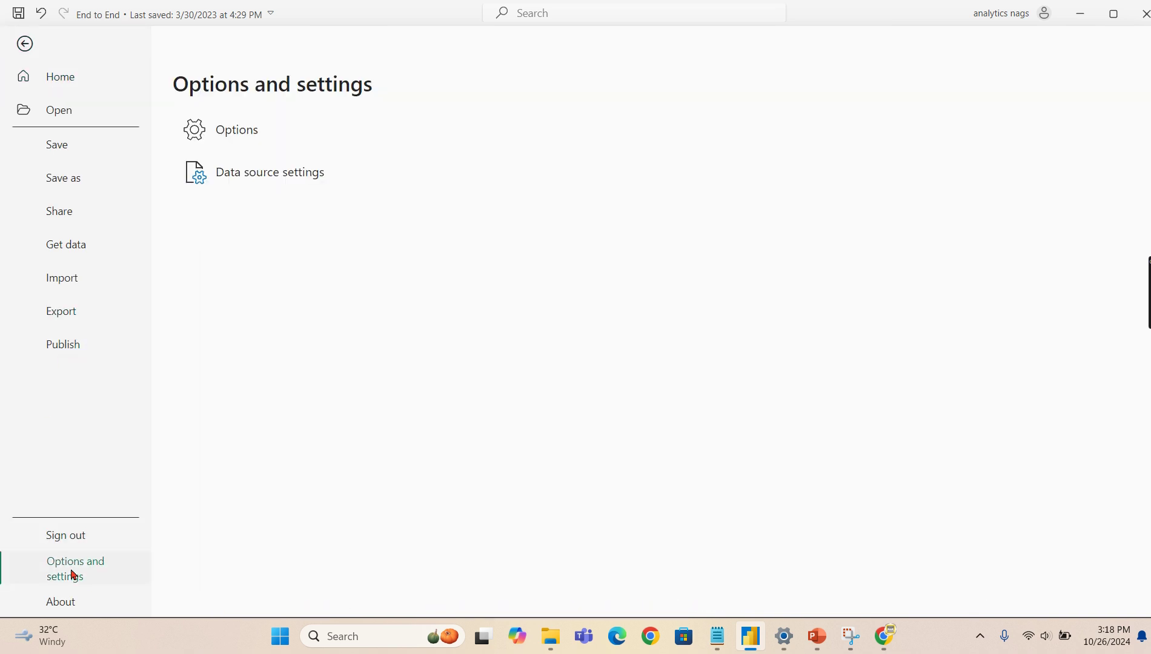
{"action": "left_click", "coordinate": [245, 138]}
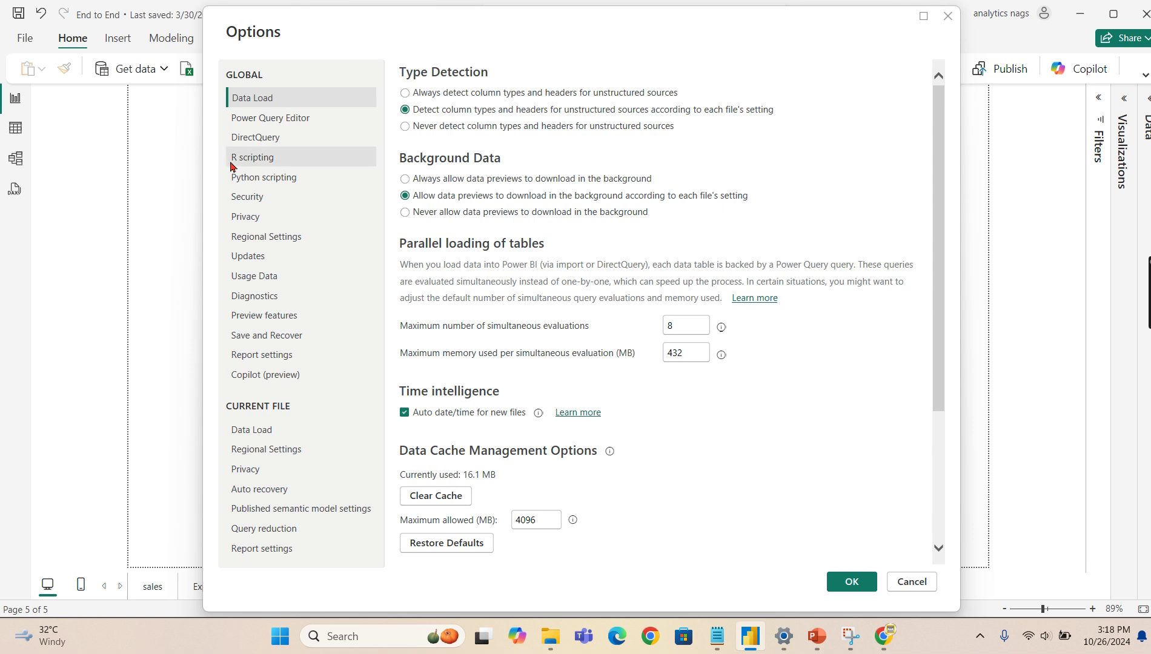
{"action": "left_click", "coordinate": [300, 311]}
{"action": "scroll", "coordinate": [573, 268], "scroll_direction": "down", "scroll_amount": 4}
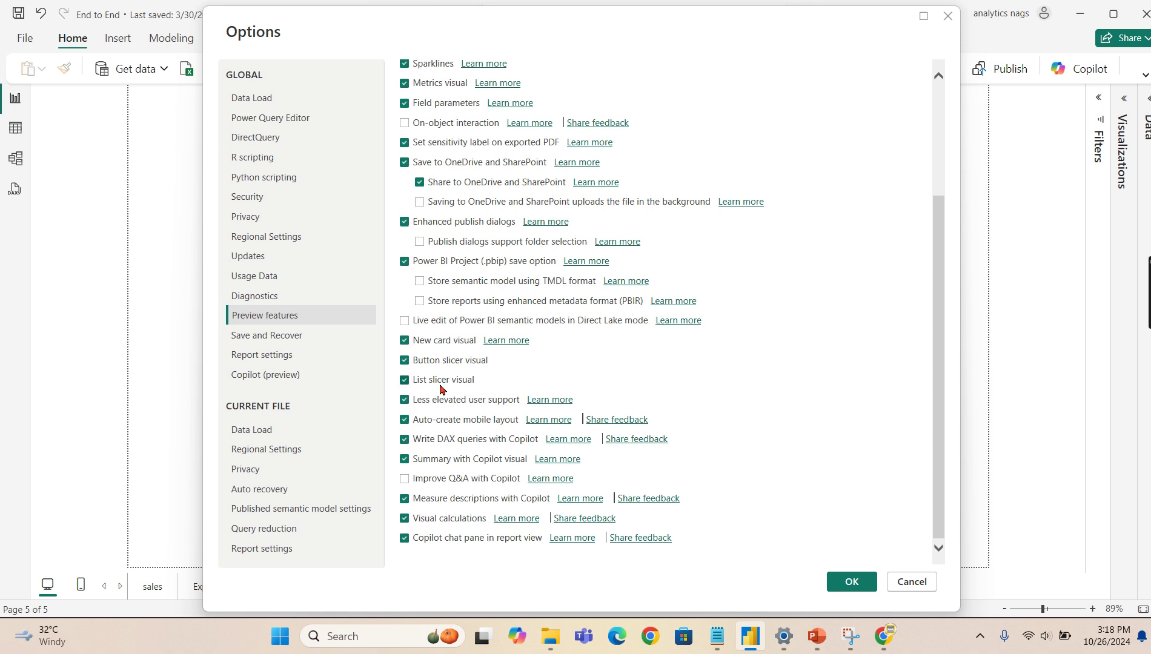
{"action": "left_click", "coordinate": [845, 583]}
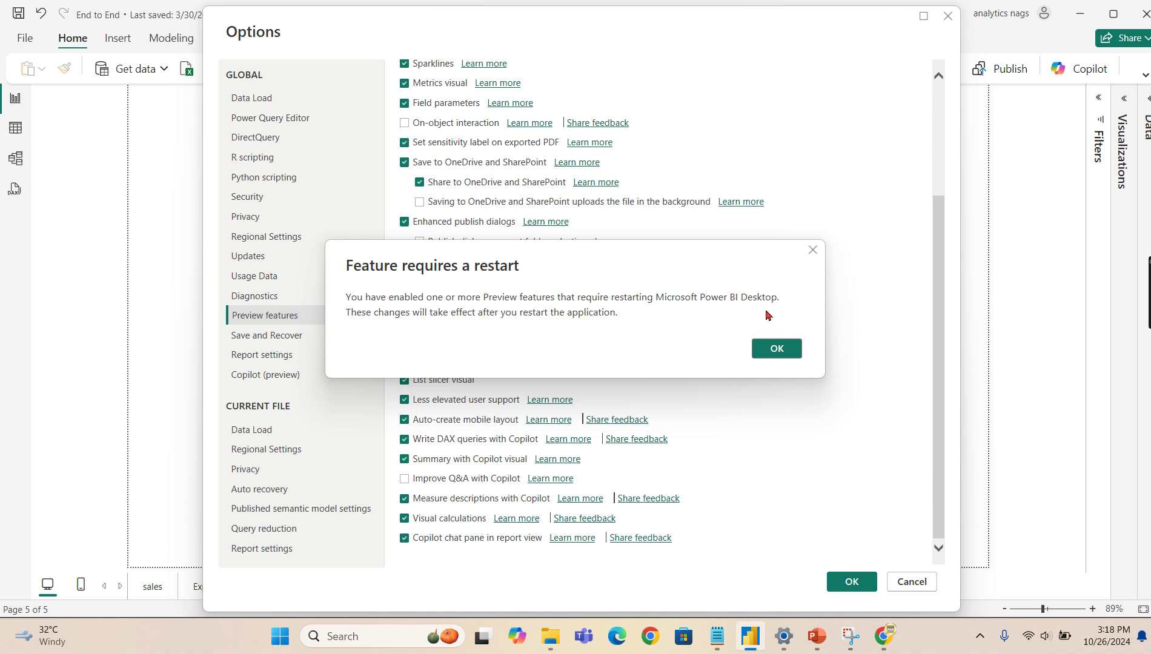
{"action": "left_click", "coordinate": [759, 355]}
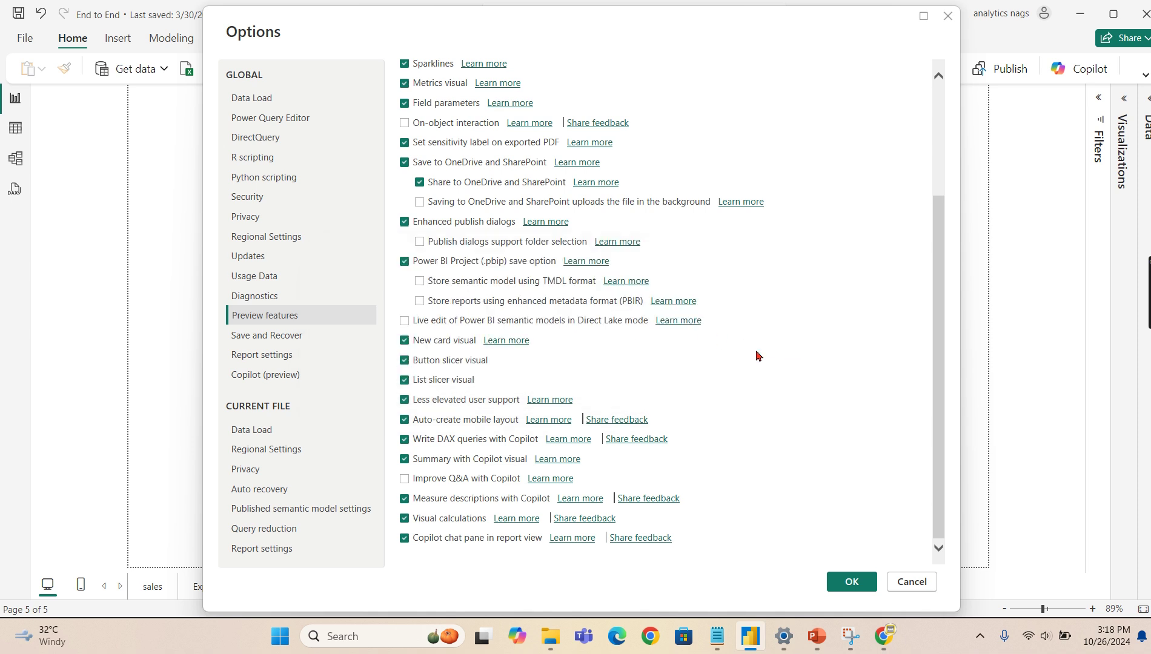
Expand the Visualizations pane, then minimize Power BI Desktop to return to the blog's List slicer illustration
{"action": "left_click", "coordinate": [1127, 100]}
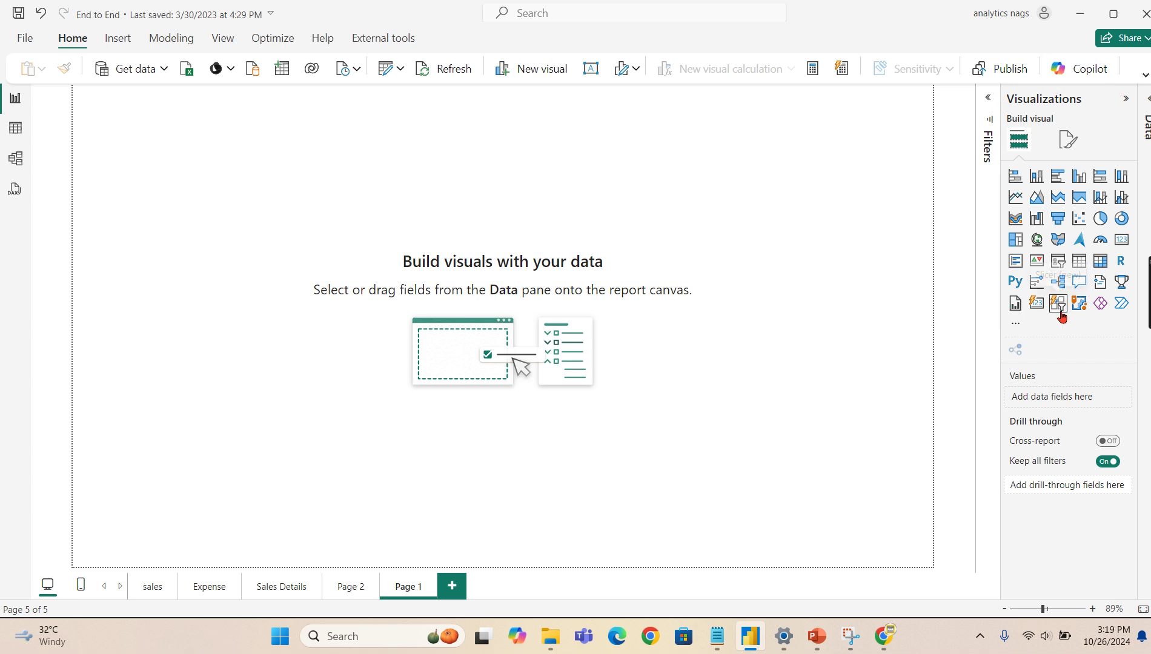
{"action": "left_click", "coordinate": [1078, 17]}
{"action": "scroll", "coordinate": [597, 388], "scroll_direction": "down", "scroll_amount": 5}
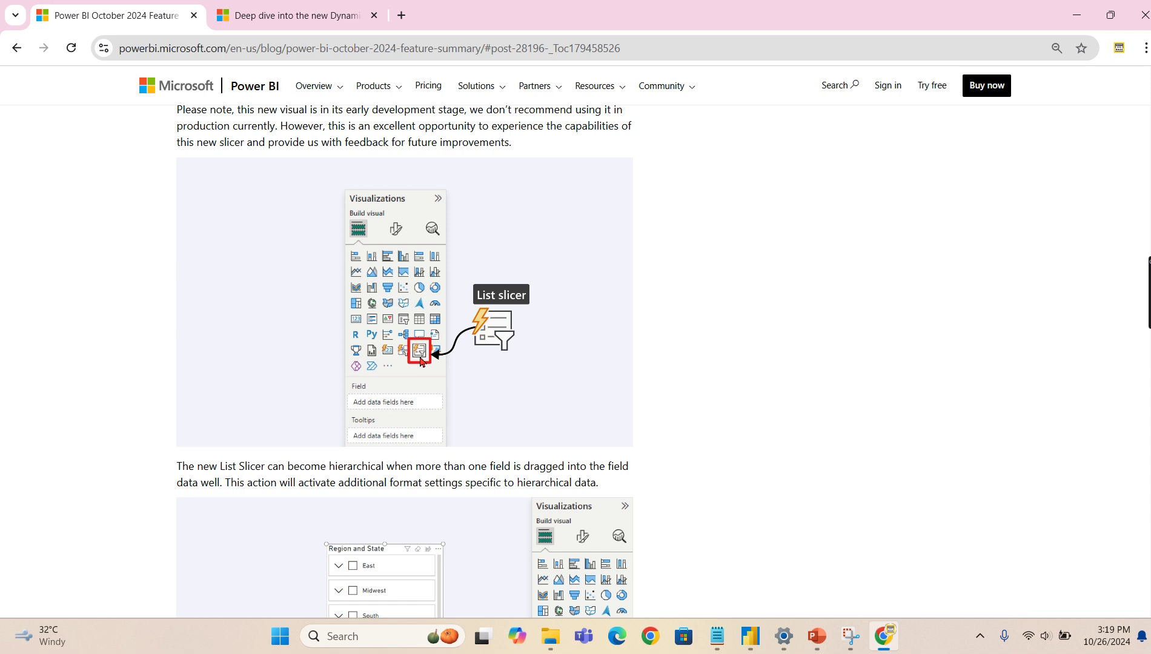
Scroll past the List slicer and hierarchical slicer images to the customization options, Selection through Button styles
{"action": "scroll", "coordinate": [450, 375], "scroll_direction": "down", "scroll_amount": 3}
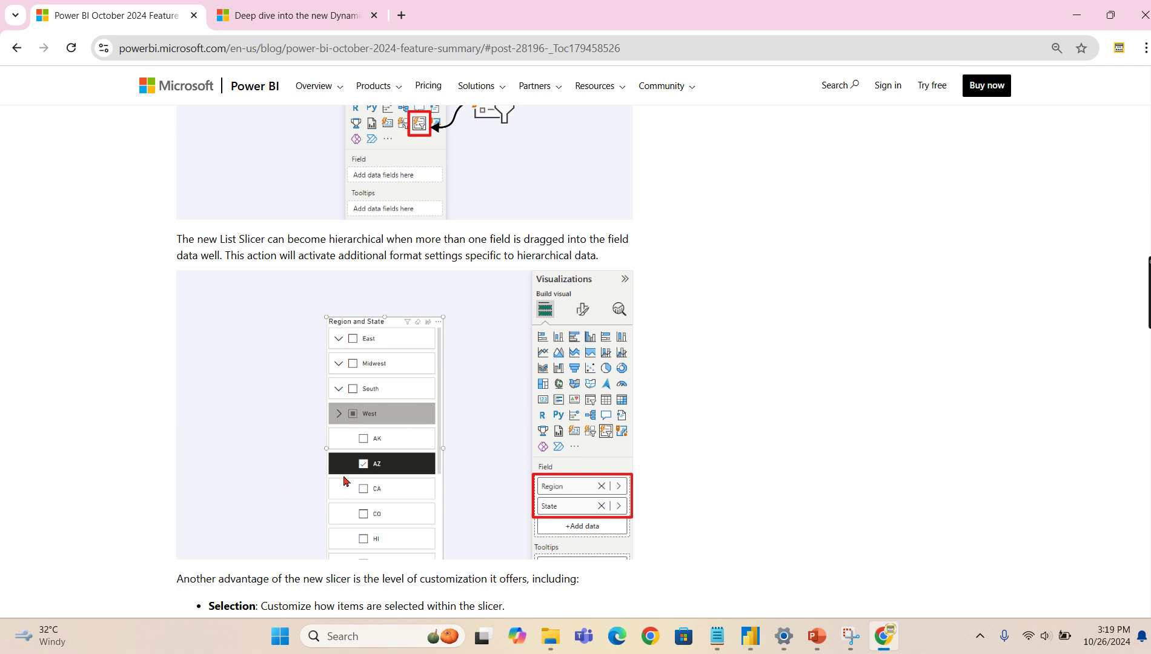
{"action": "scroll", "coordinate": [344, 481], "scroll_direction": "down", "scroll_amount": 6}
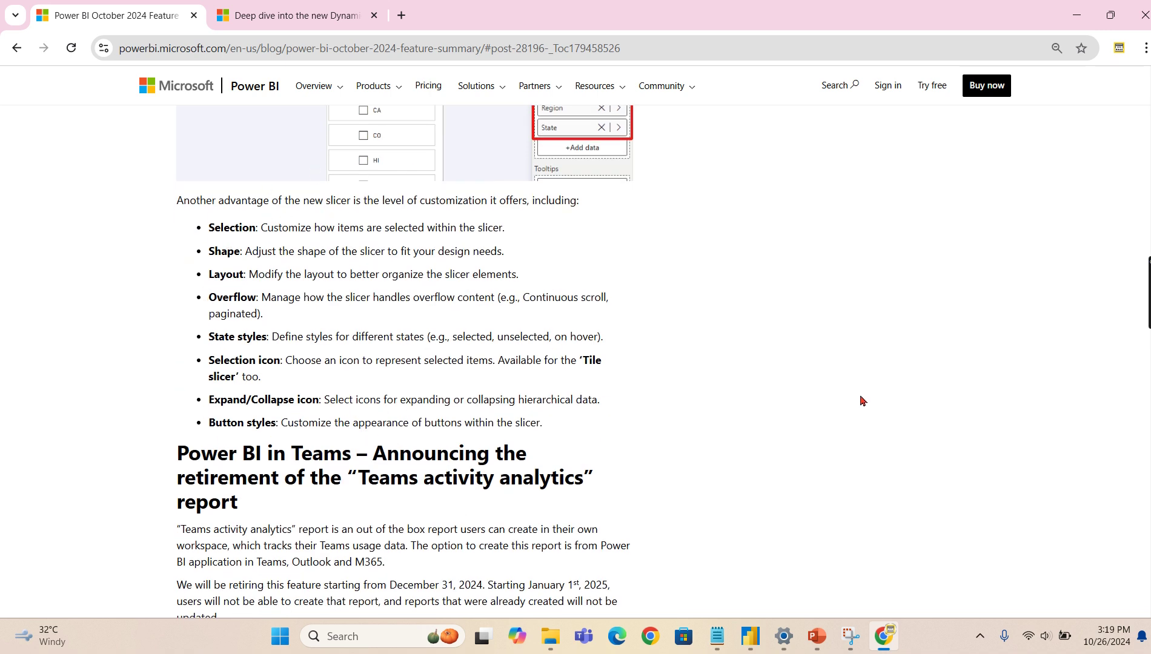
Skim past Modeling, Value filter behavior, EDITable and ADWISE to the Developers PBIR update
{"action": "scroll", "coordinate": [862, 401], "scroll_direction": "down", "scroll_amount": 20}
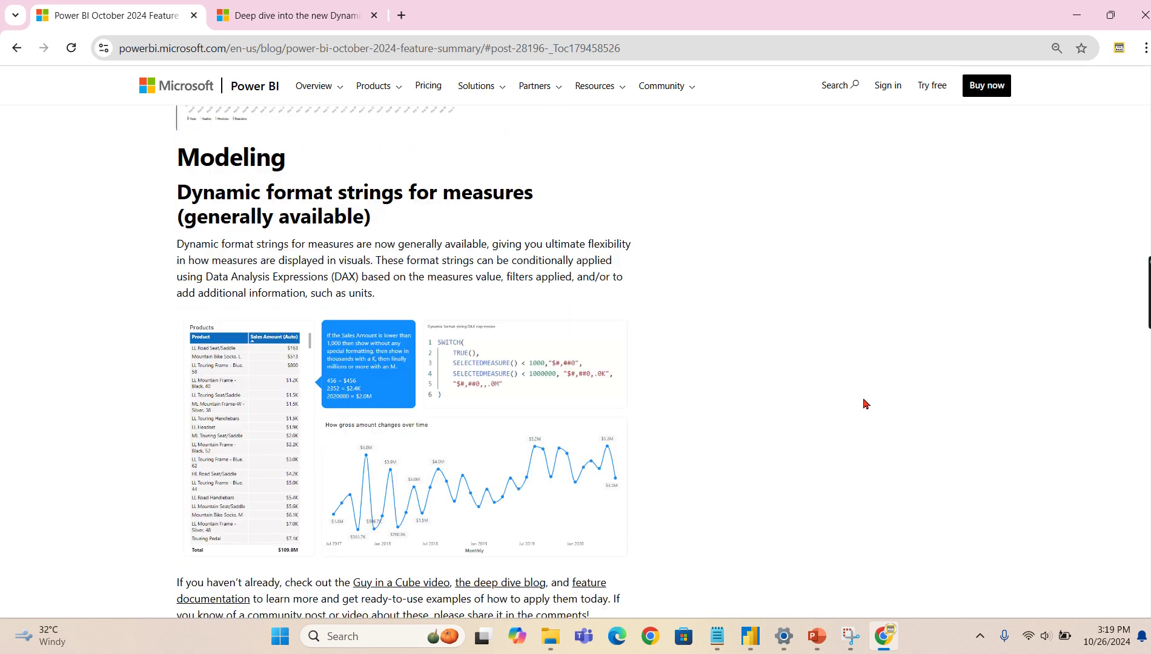
{"action": "scroll", "coordinate": [865, 410], "scroll_direction": "up", "scroll_amount": 6}
{"action": "scroll", "coordinate": [1018, 300], "scroll_direction": "down", "scroll_amount": 16}
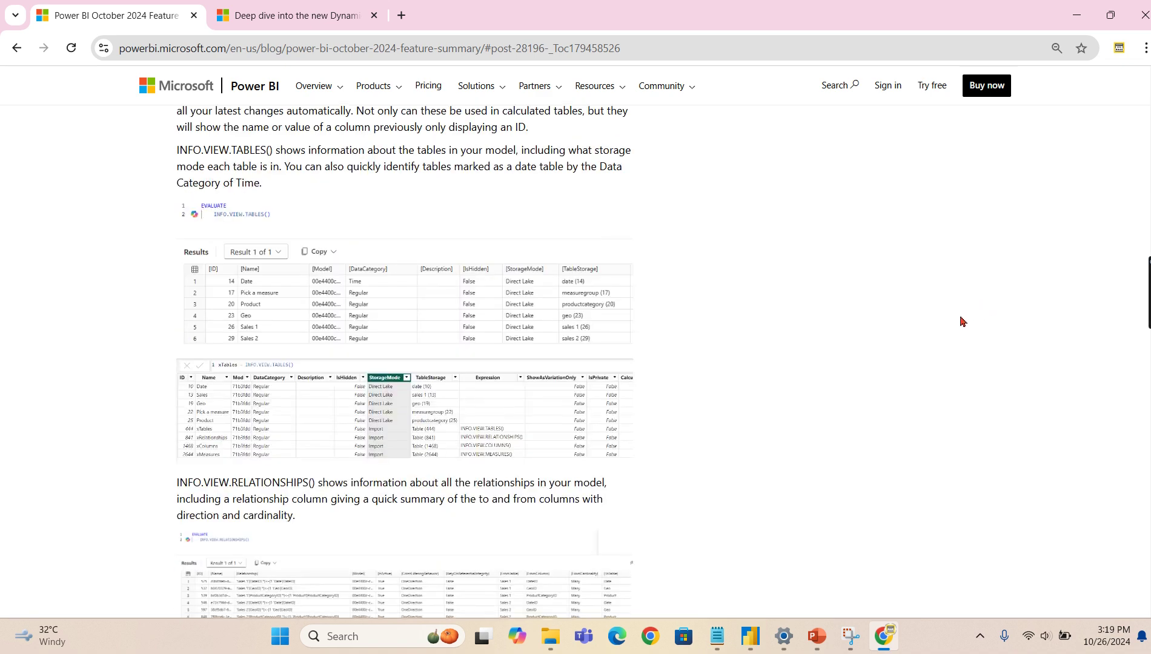
{"action": "scroll", "coordinate": [812, 352], "scroll_direction": "down", "scroll_amount": 20}
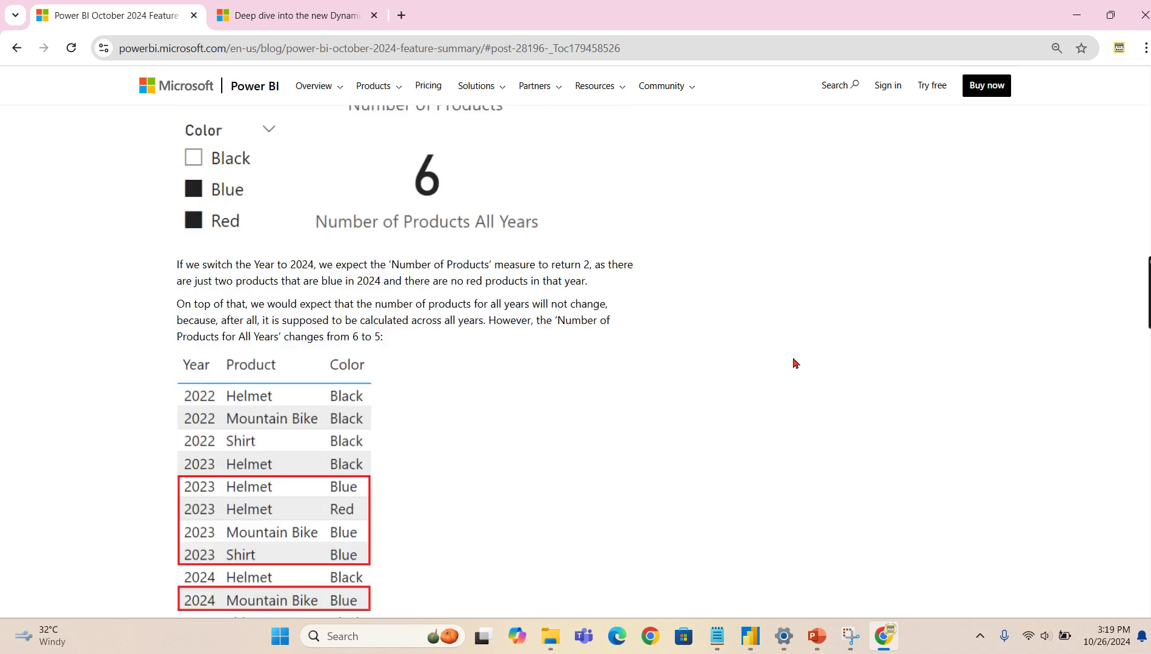
{"action": "scroll", "coordinate": [774, 377], "scroll_direction": "down", "scroll_amount": 14}
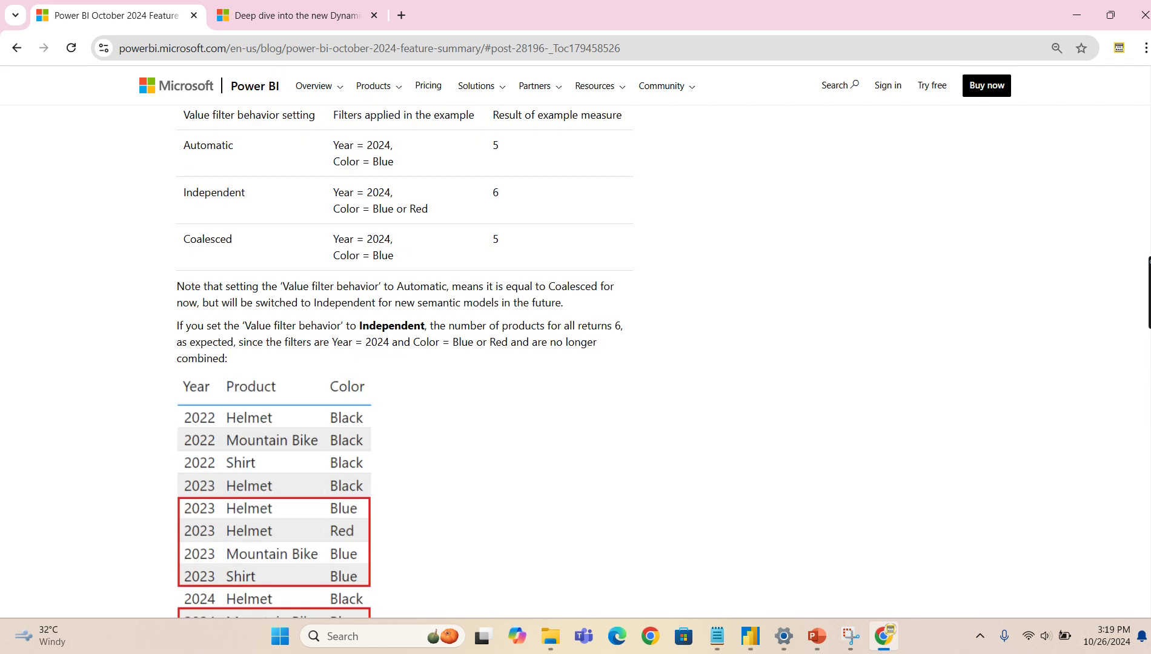
{"action": "scroll", "coordinate": [1133, 502], "scroll_direction": "down", "scroll_amount": 20}
{"action": "scroll", "coordinate": [786, 490], "scroll_direction": "up", "scroll_amount": 8}
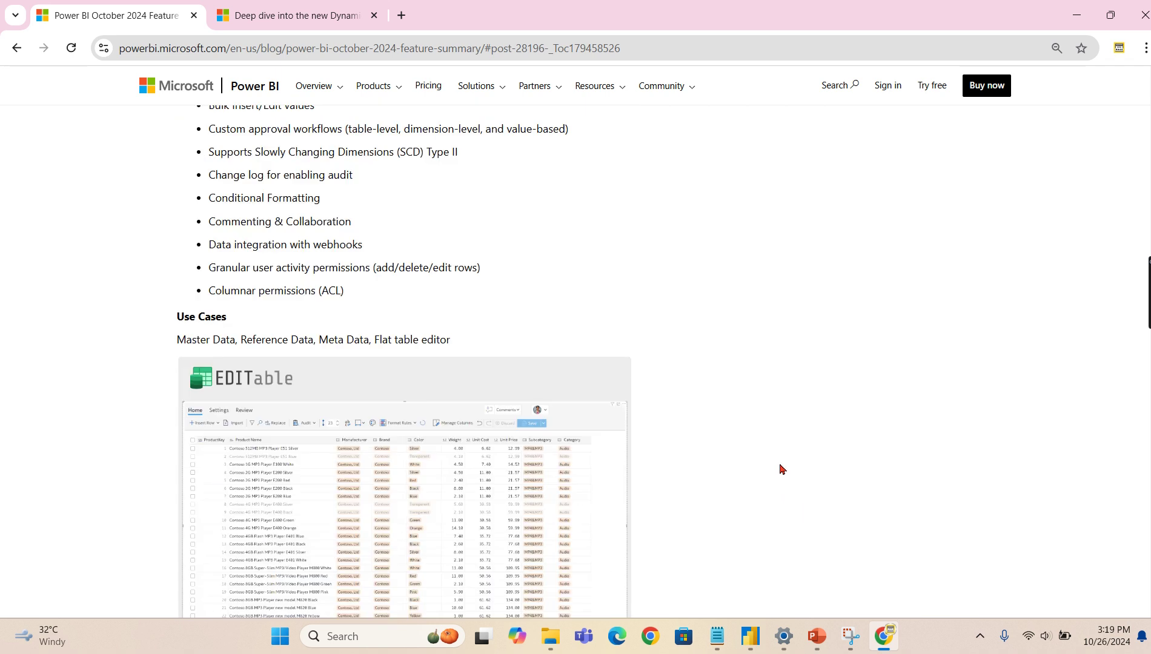
{"action": "scroll", "coordinate": [781, 469], "scroll_direction": "down", "scroll_amount": 20}
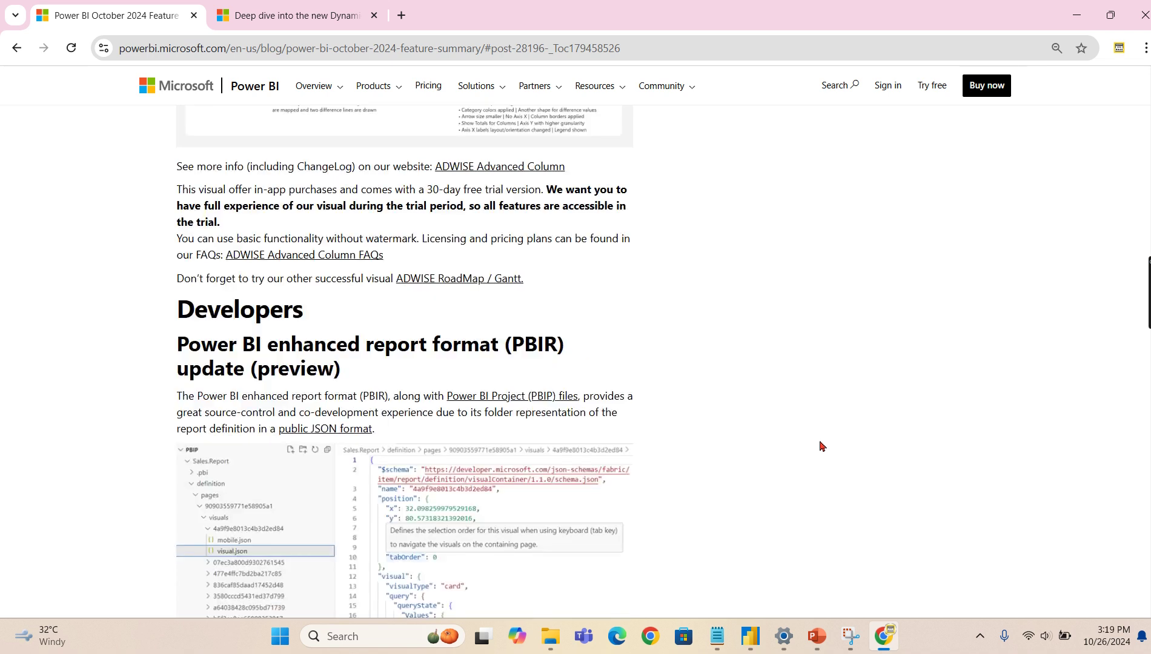
{"action": "scroll", "coordinate": [821, 446], "scroll_direction": "down", "scroll_amount": 17}
Scroll through the PBIR section to the list of features available for PBIR-format reports
{"action": "scroll", "coordinate": [816, 457], "scroll_direction": "up", "scroll_amount": 16}
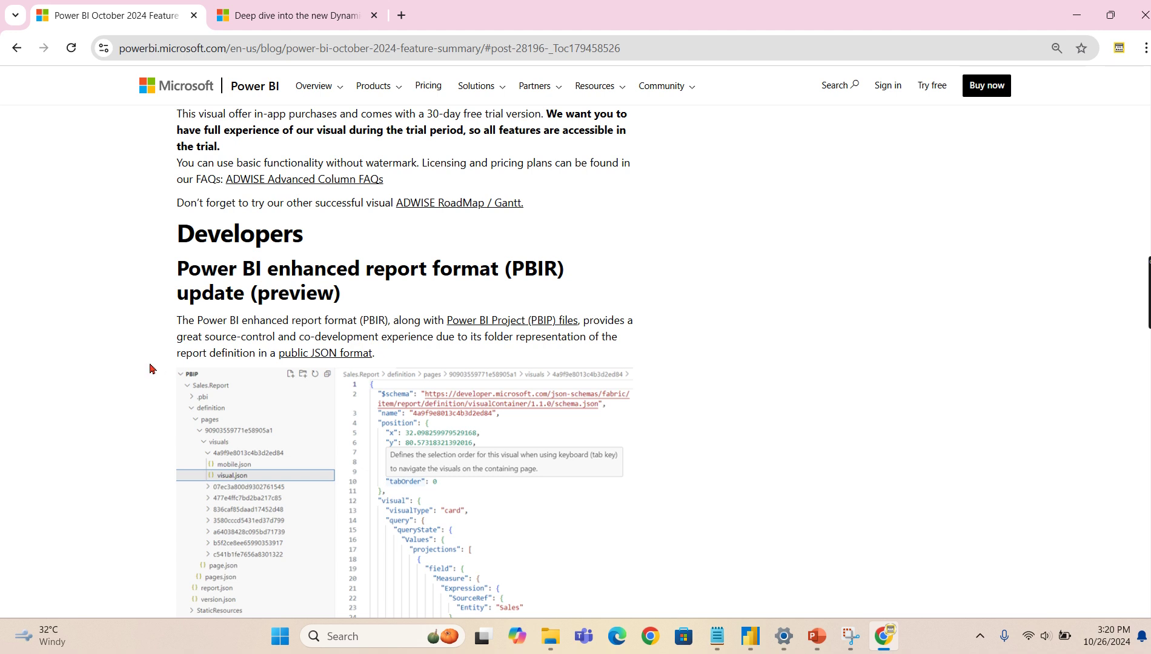
{"action": "scroll", "coordinate": [630, 321], "scroll_direction": "down", "scroll_amount": 7}
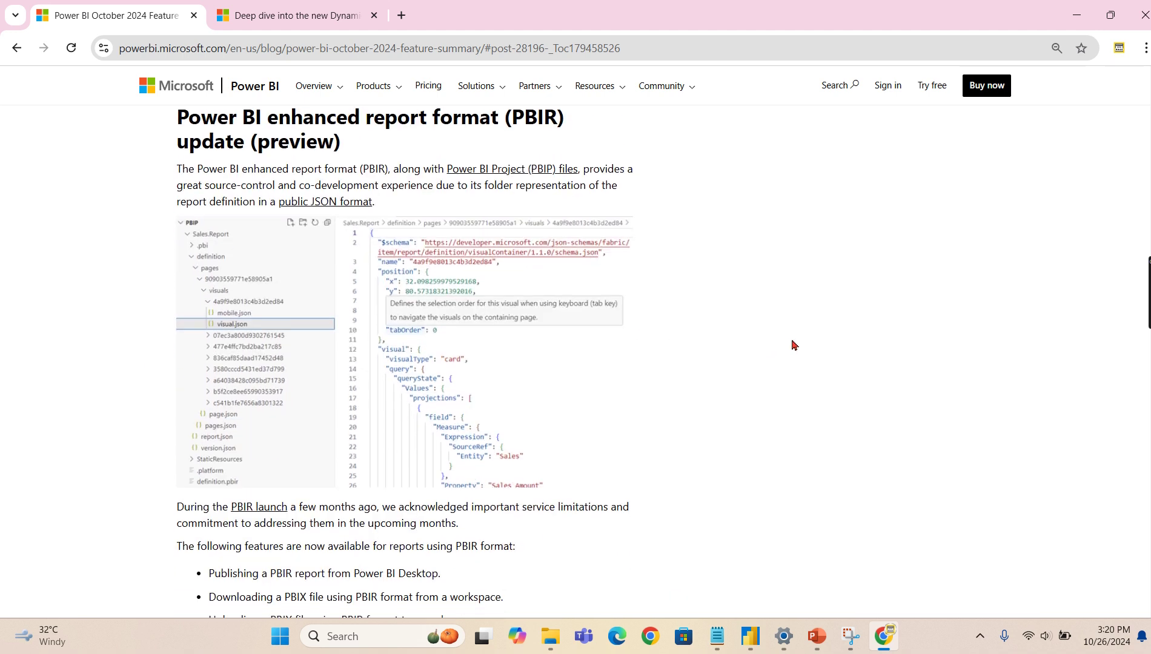